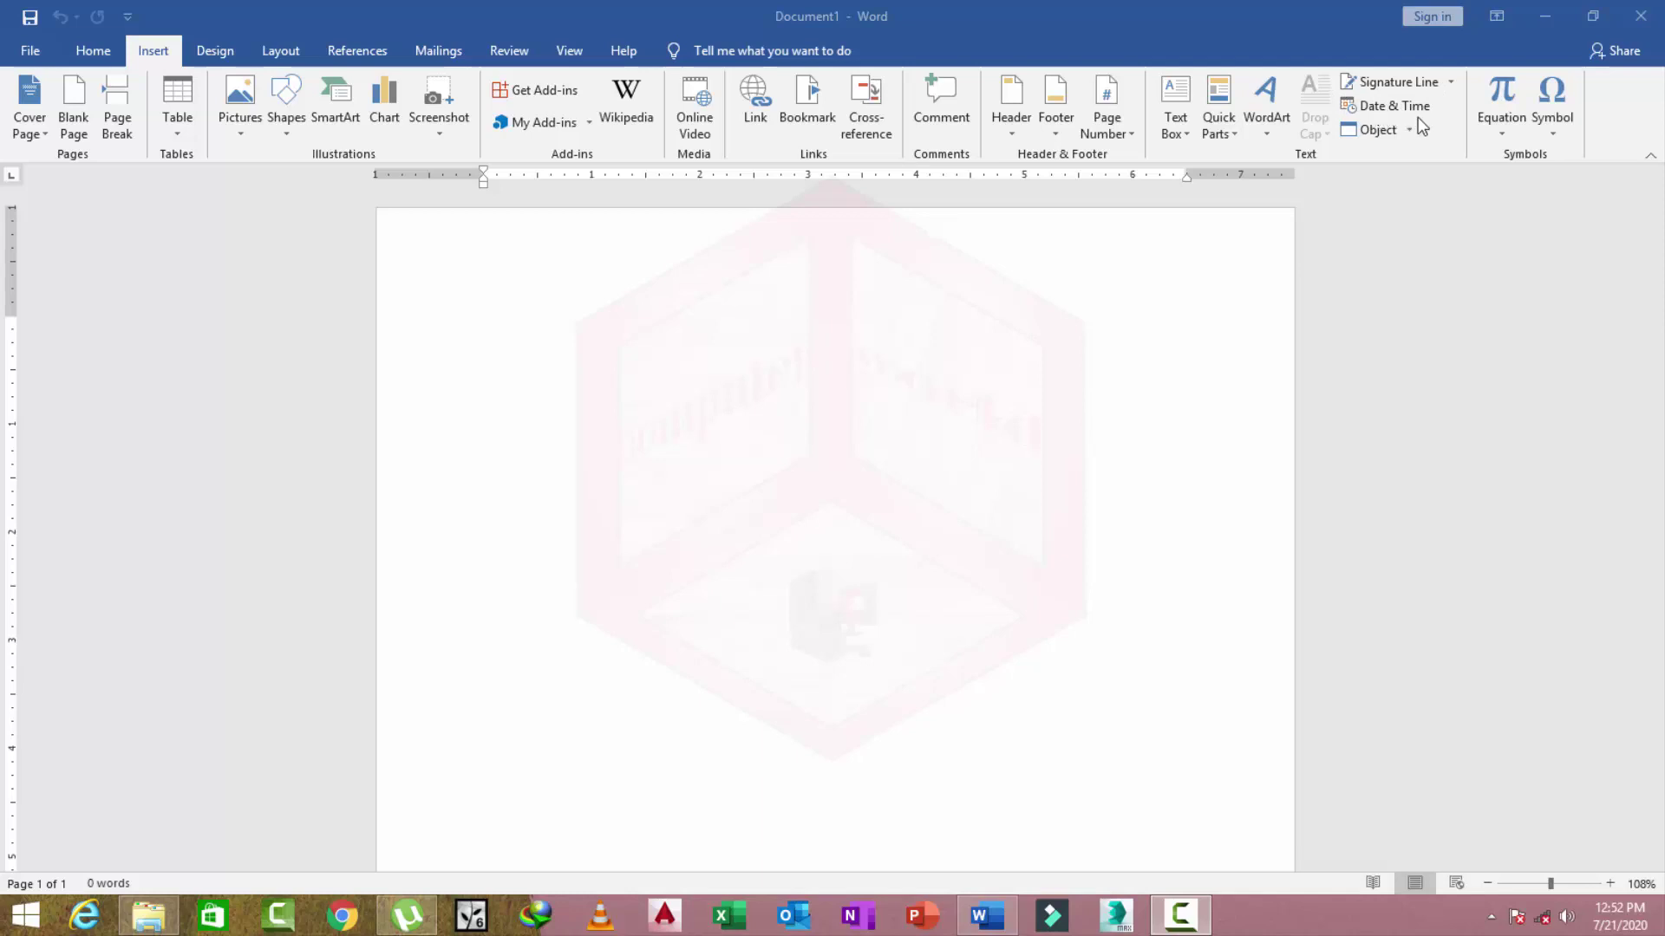
- Insert a signature line filled in with the signer's name, title and e-mail address
{"action": "left_click", "coordinate": [839, 330]}
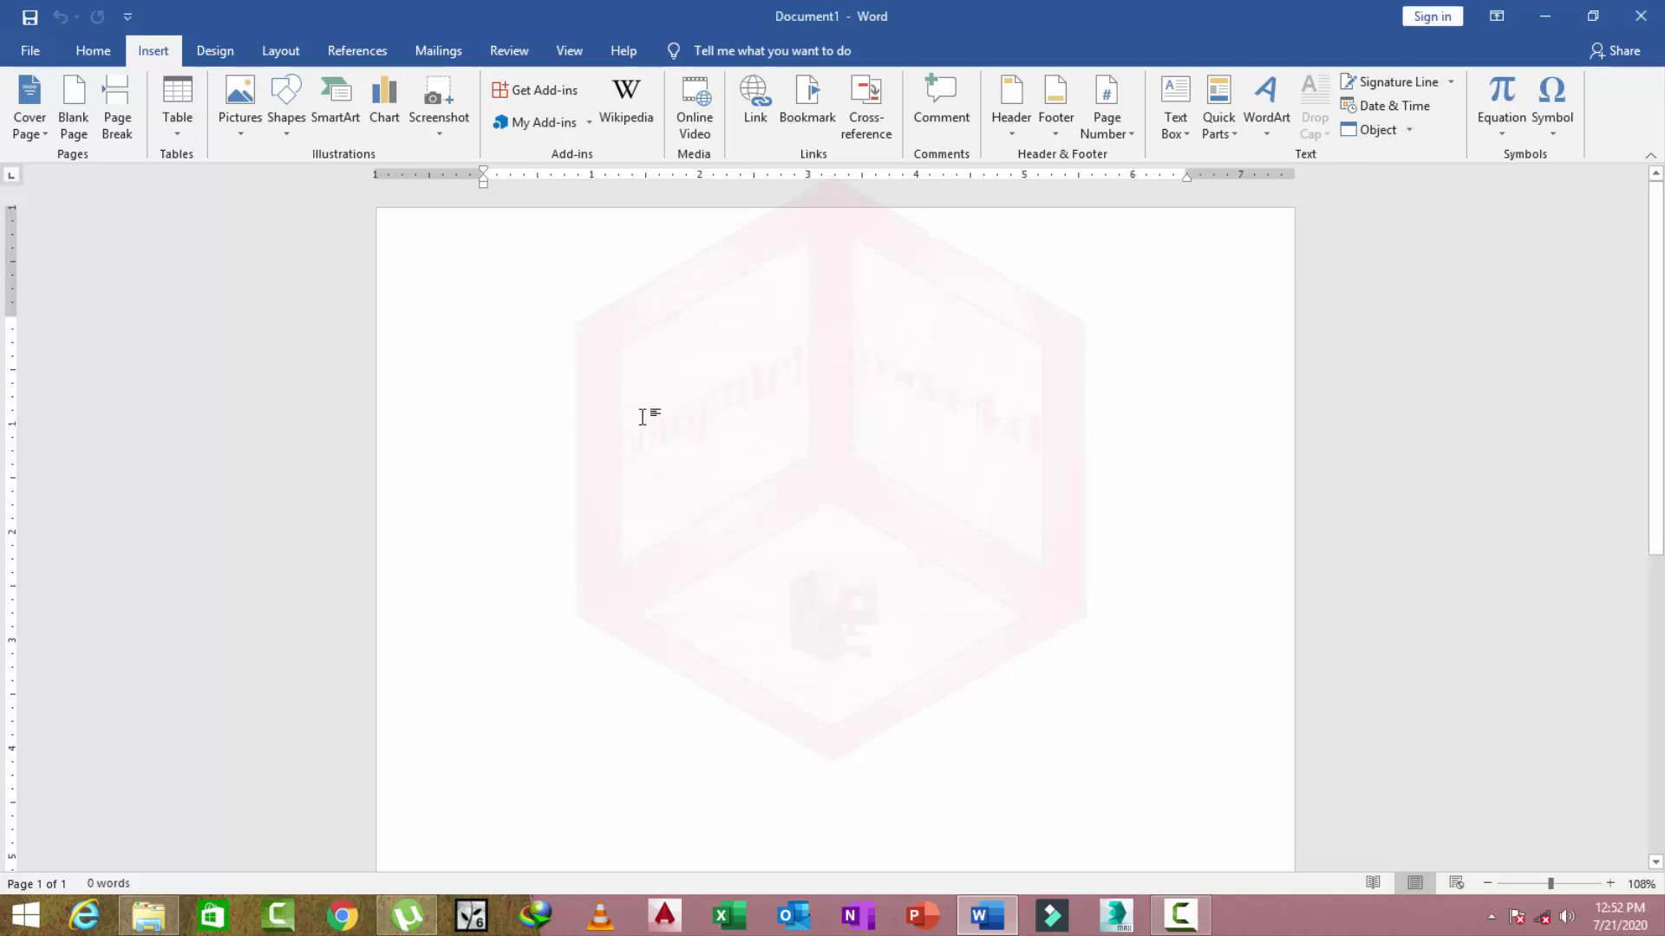
{"action": "left_click", "coordinate": [1396, 86]}
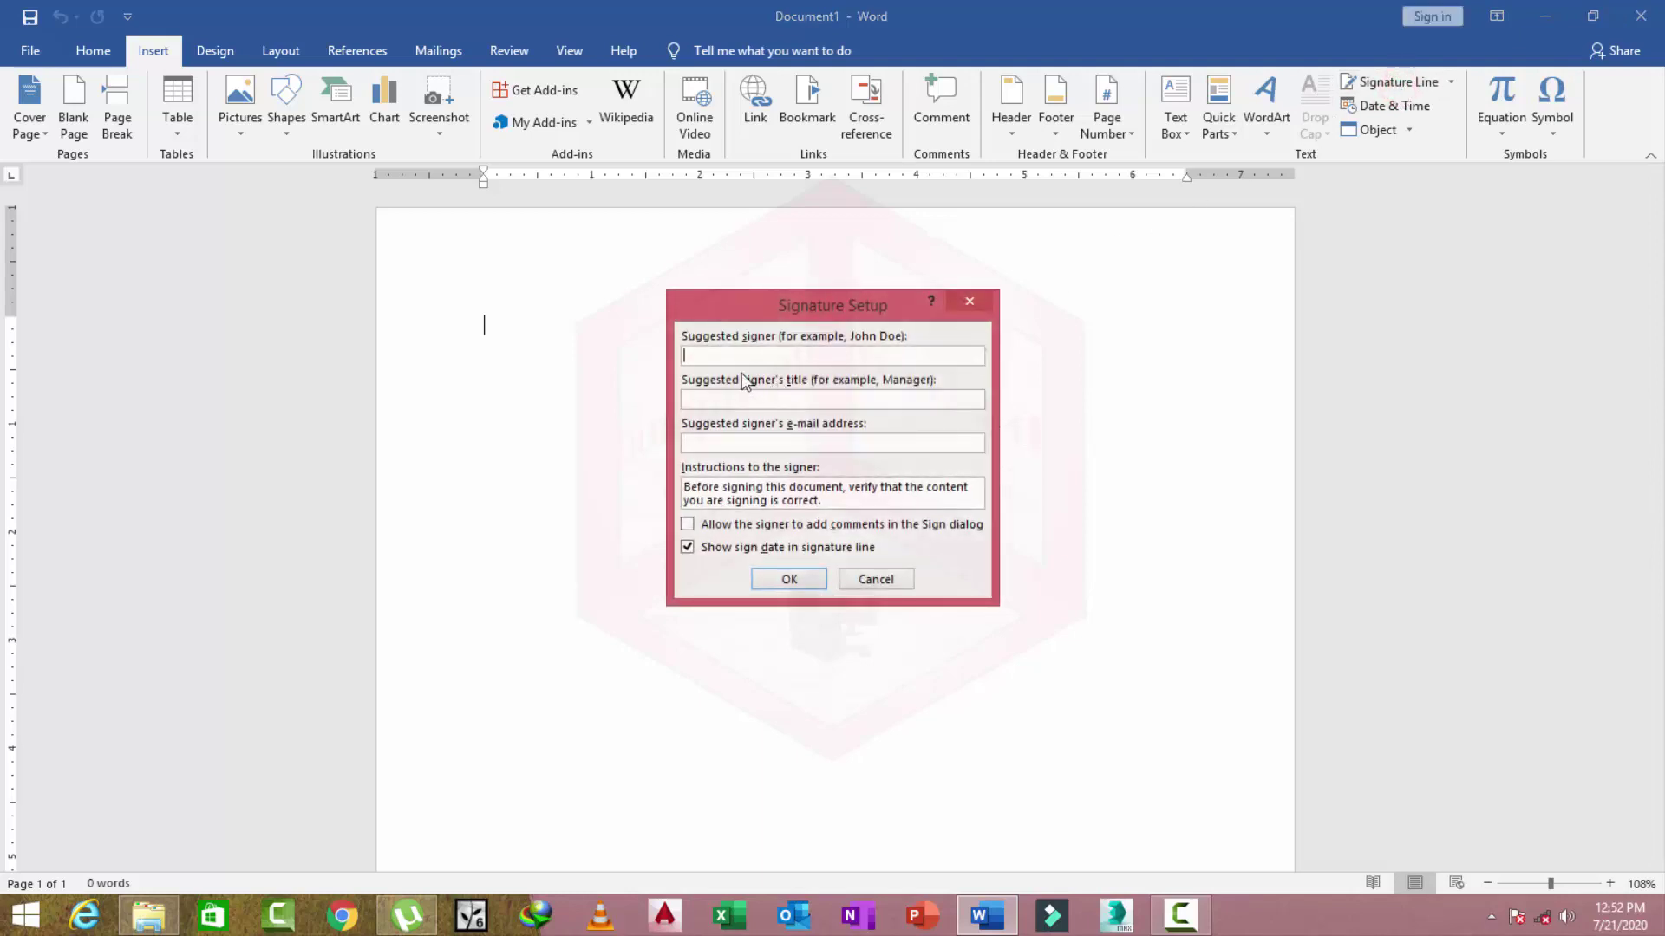
{"action": "left_click", "coordinate": [734, 357]}
{"action": "left_click", "coordinate": [742, 406]}
{"action": "type", "text": "idrees"}
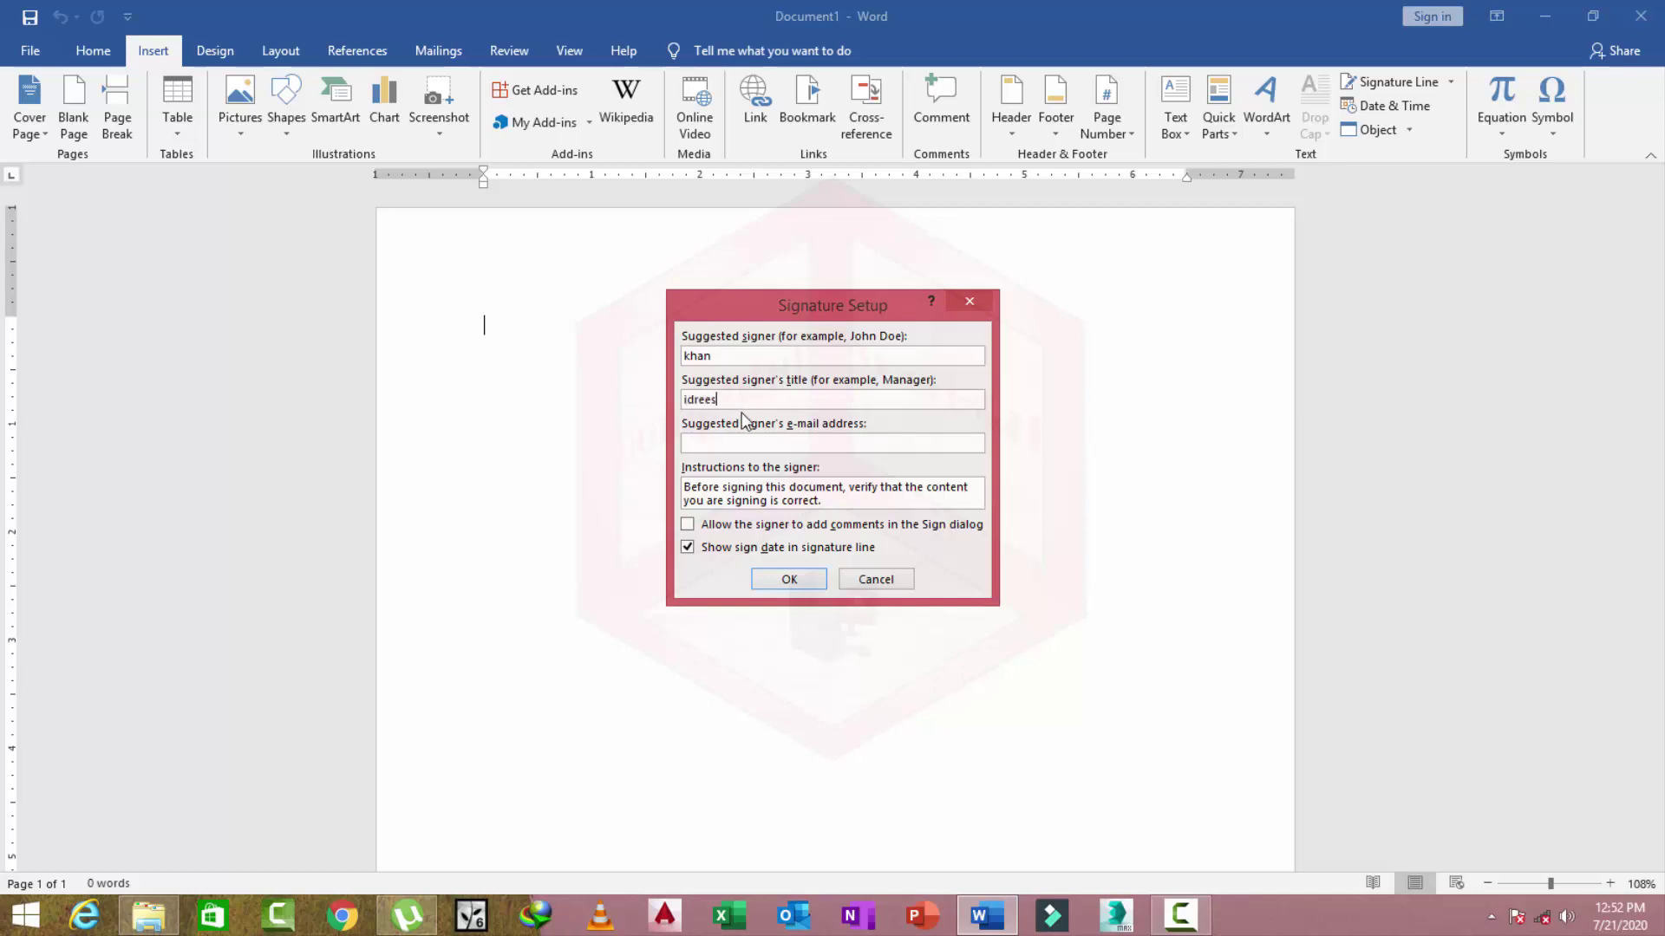
{"action": "left_click", "coordinate": [749, 445]}
{"action": "left_click", "coordinate": [788, 579]}
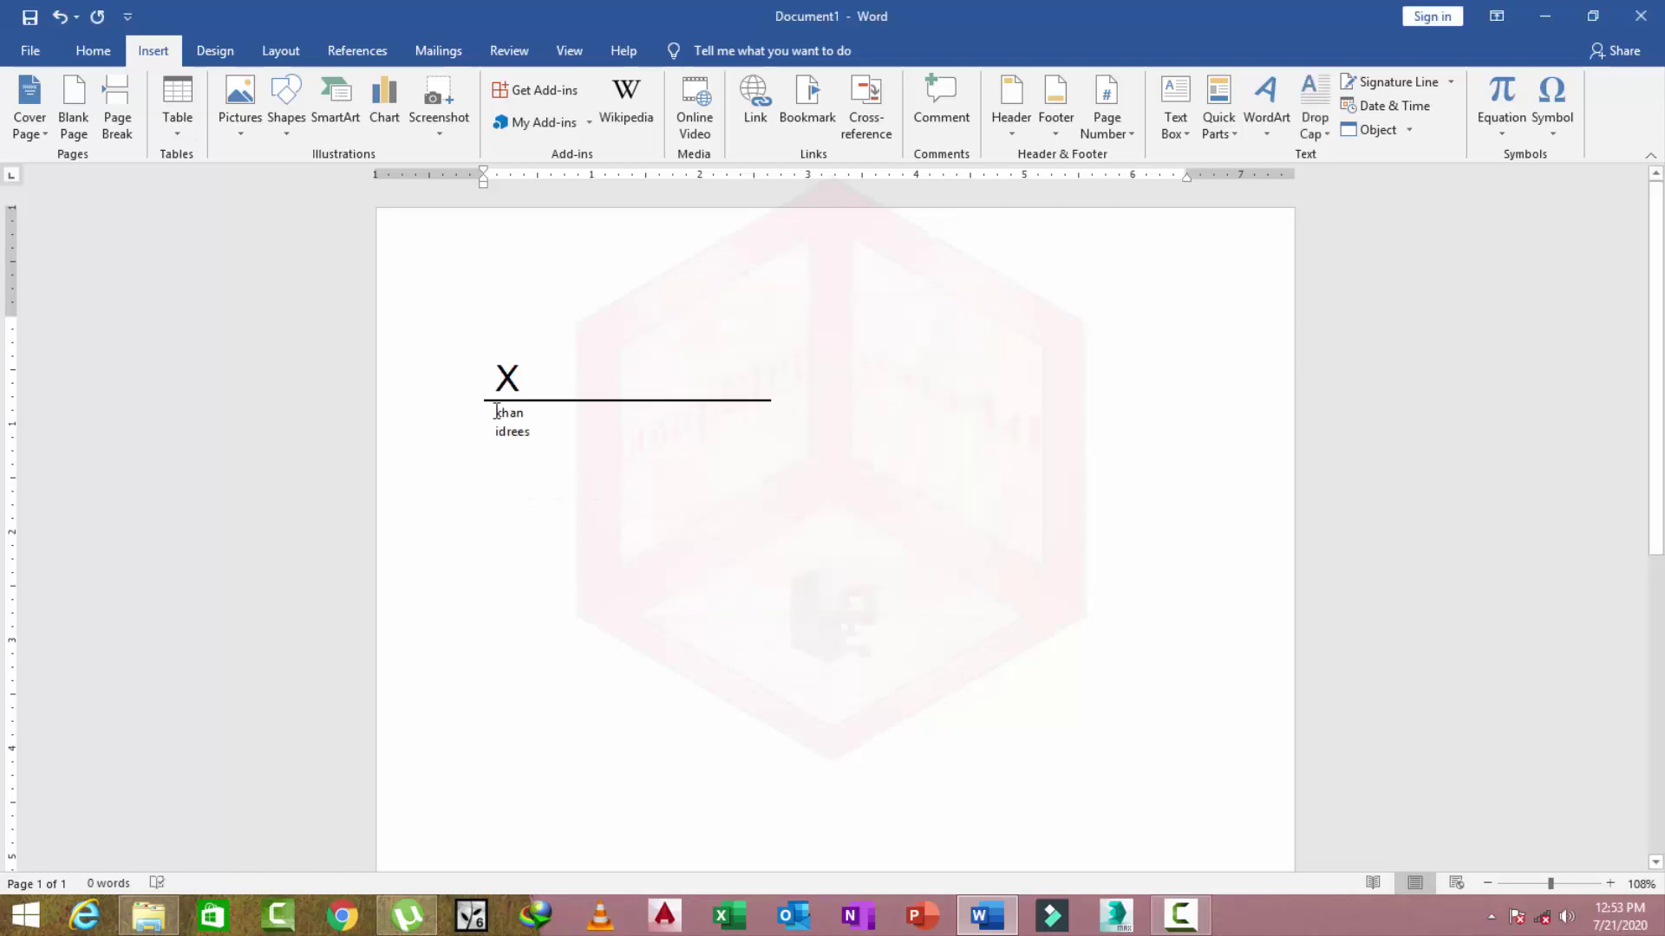
- Delete the signature line from the page
{"action": "left_click", "coordinate": [507, 377]}
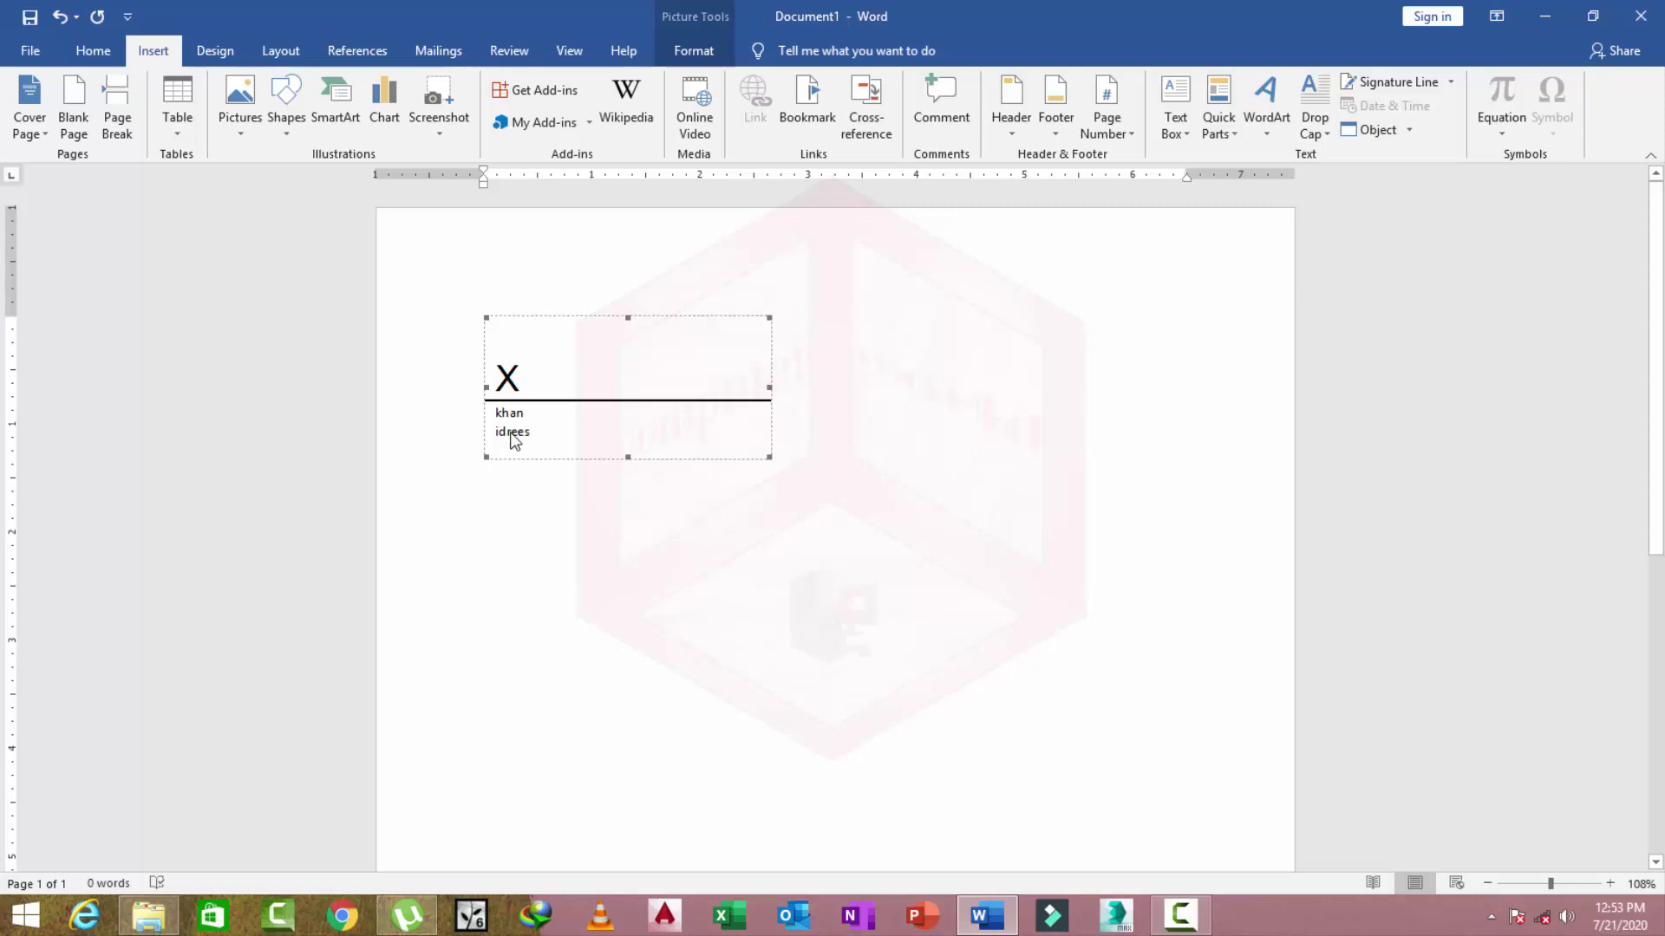
{"action": "left_click", "coordinate": [568, 314]}
{"action": "key", "text": "Delete"}
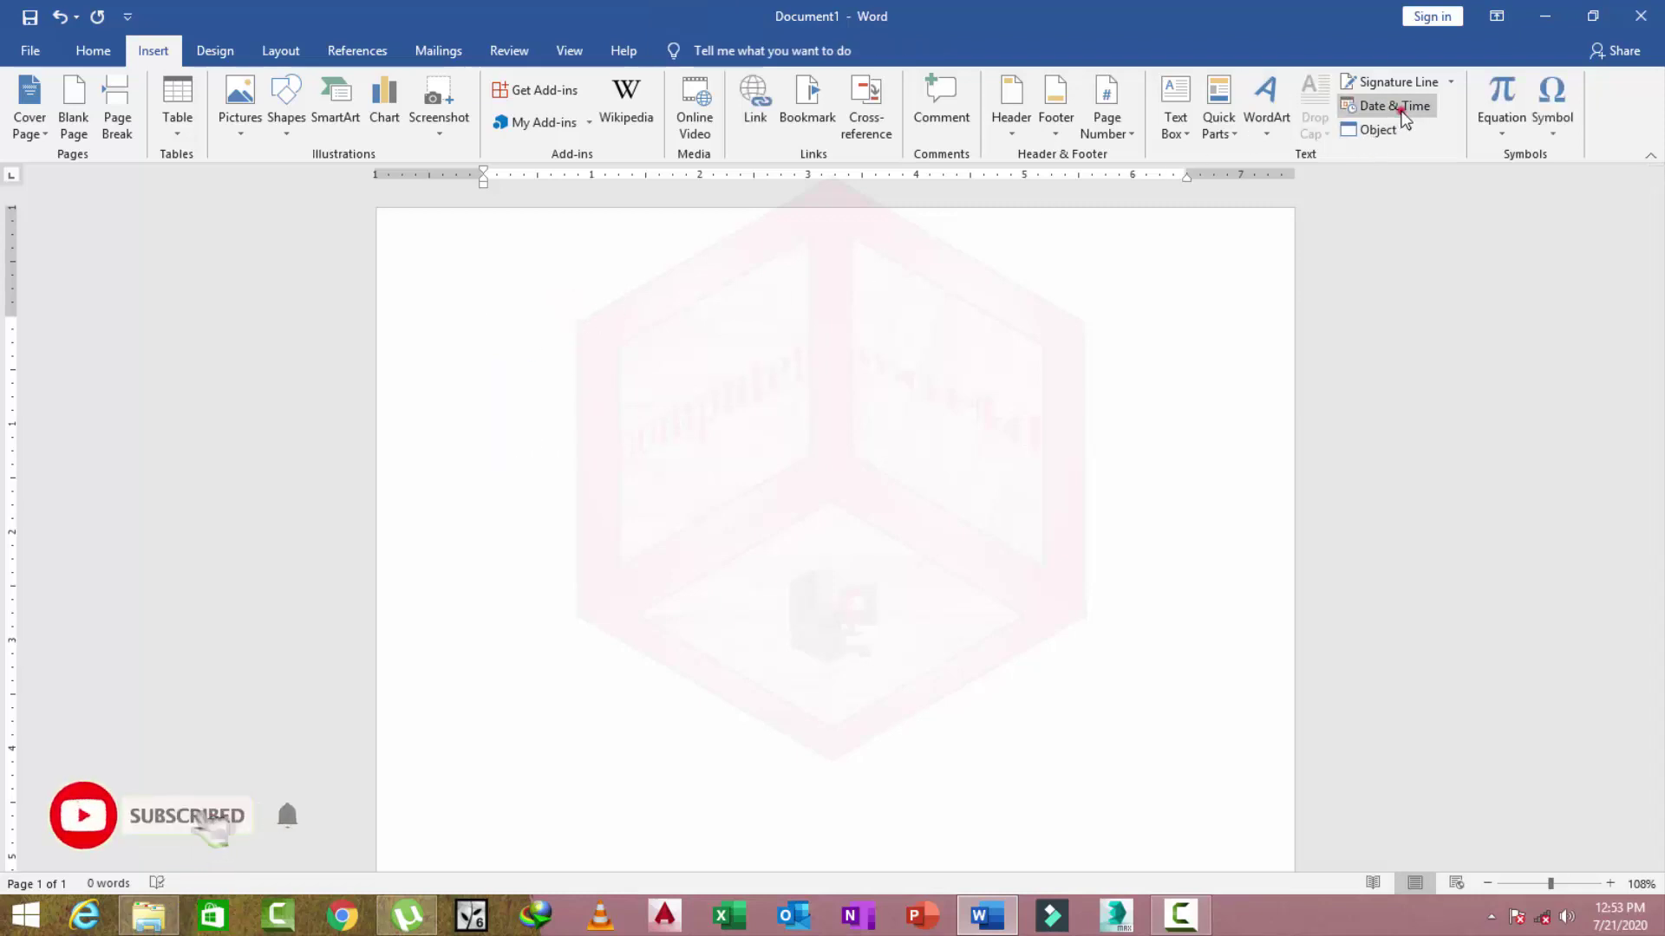
- Insert the date in 7/21/2020 12:53 PM format twice, deleting it each time
{"action": "left_click", "coordinate": [1385, 106]}
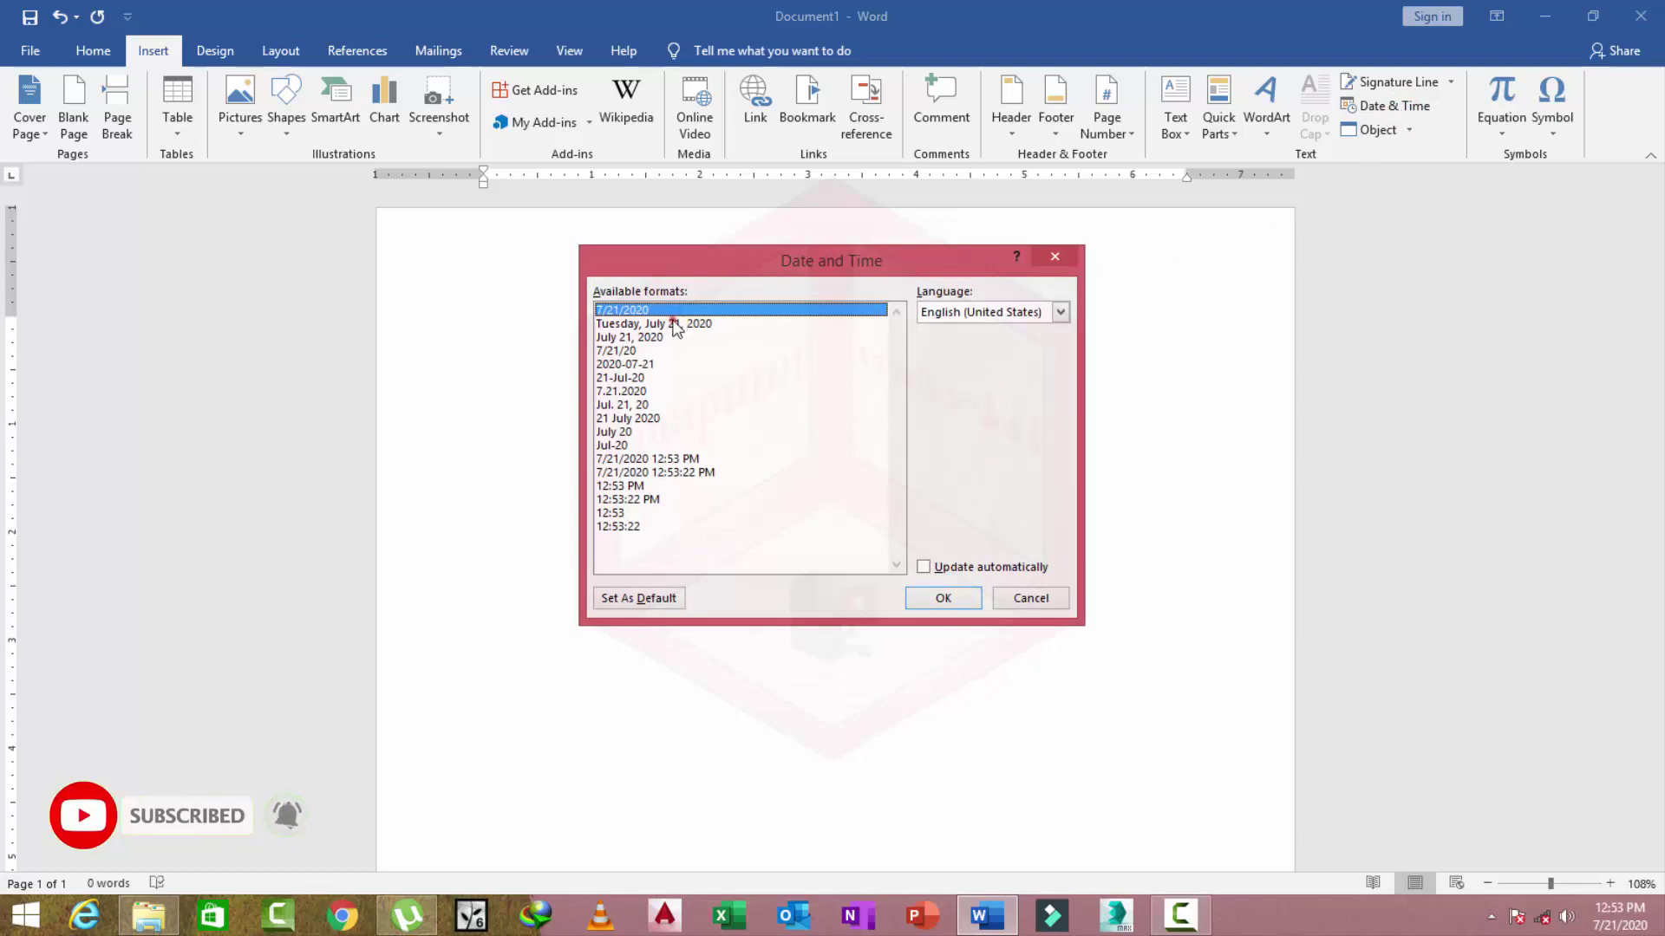
{"action": "left_click", "coordinate": [632, 378]}
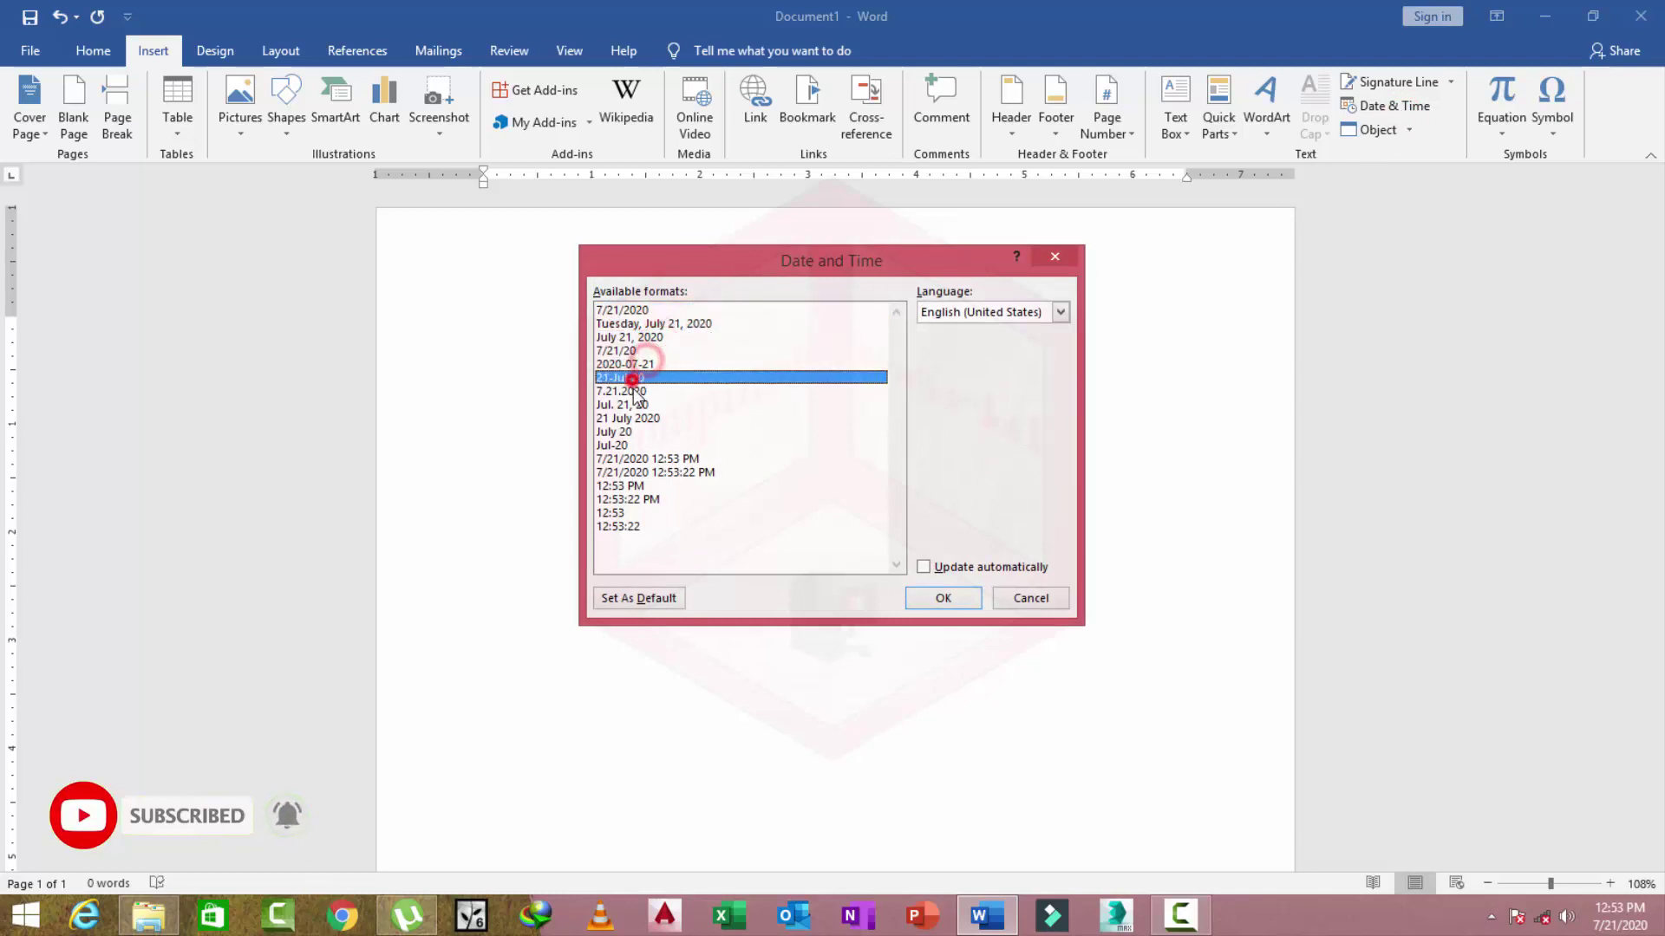
{"action": "left_click", "coordinate": [650, 458]}
{"action": "left_click", "coordinate": [924, 600]}
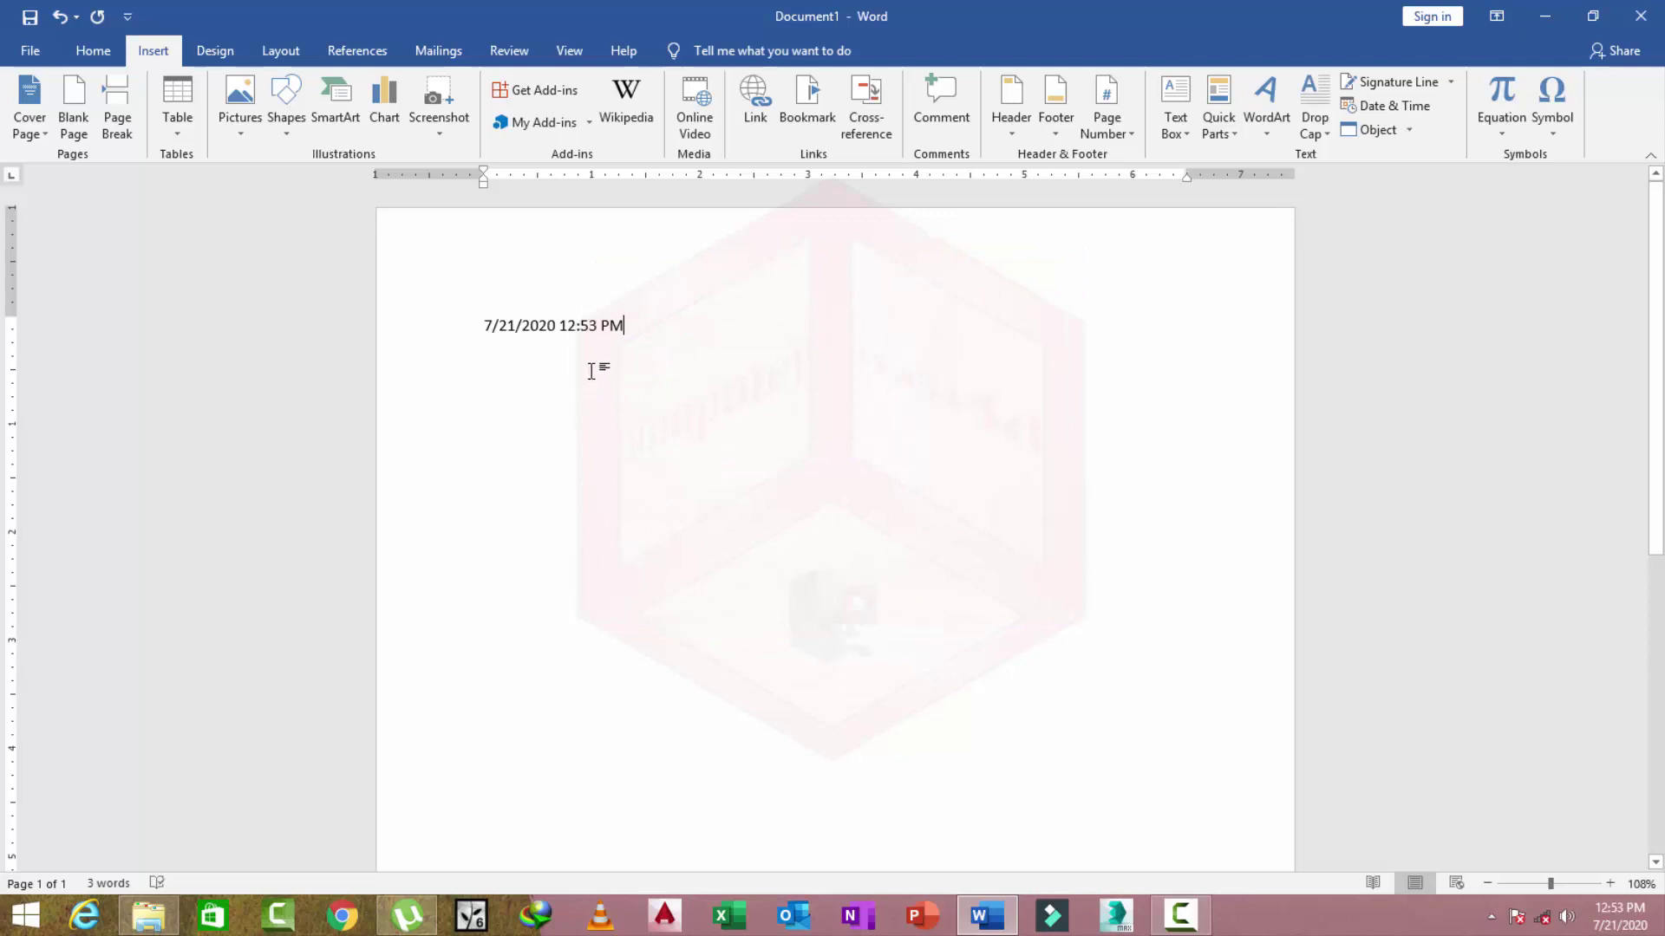
{"action": "left_click_drag", "start_coordinate": [652, 328], "coordinate": [452, 345]}
{"action": "key", "text": "Delete"}
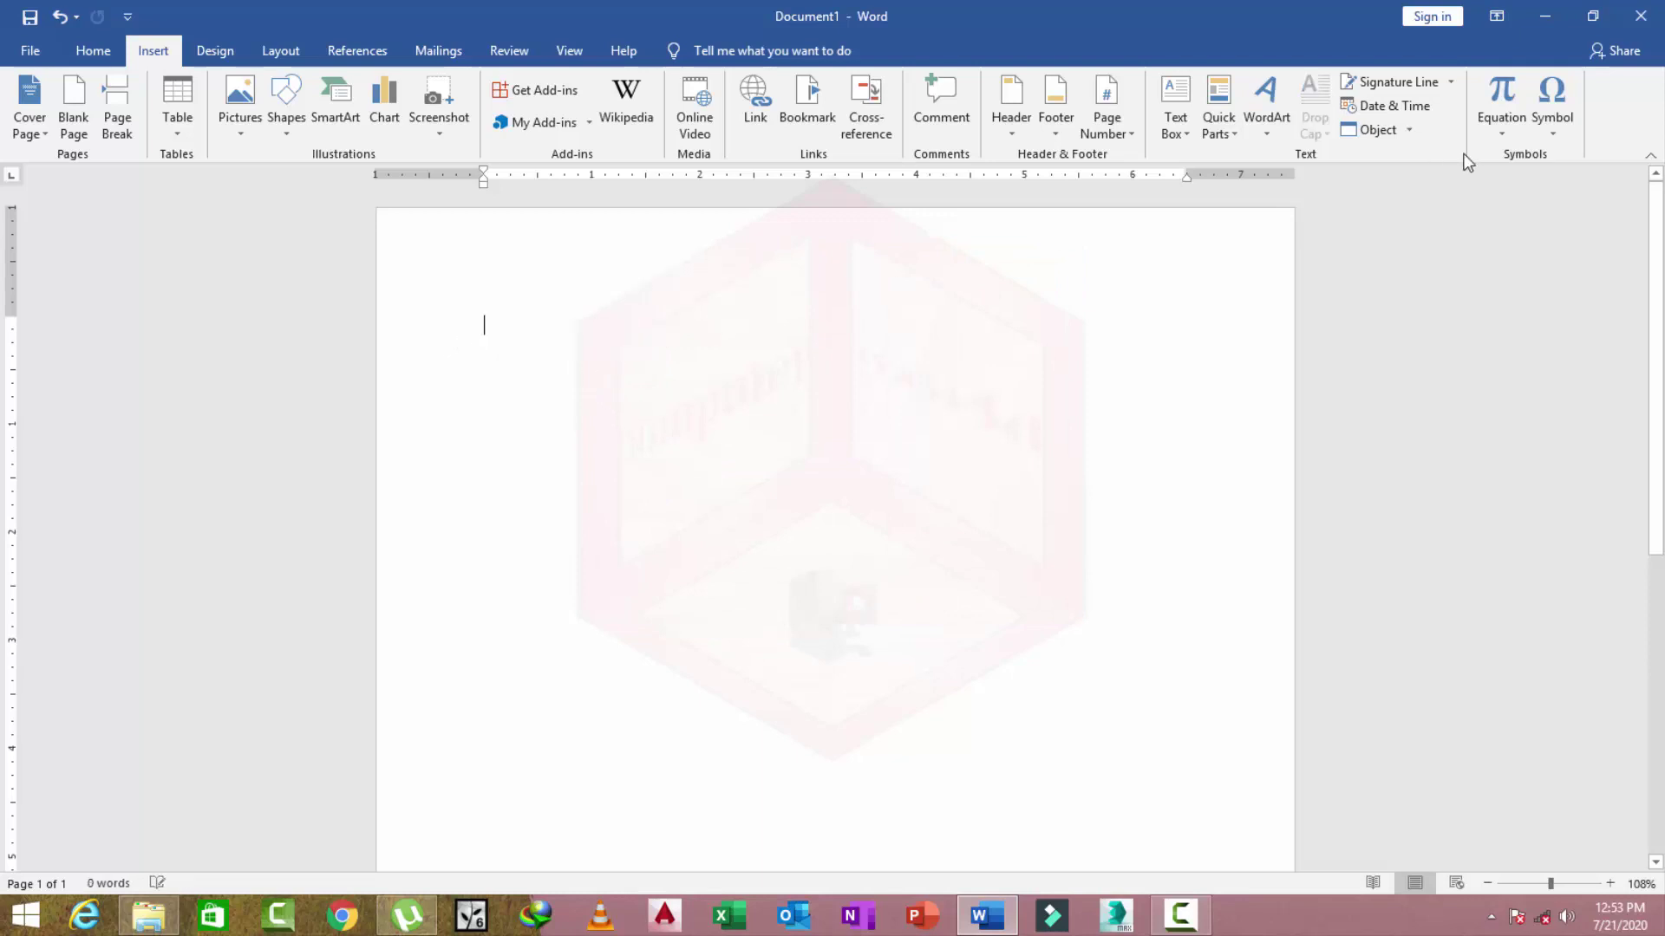
{"action": "left_click", "coordinate": [1427, 107]}
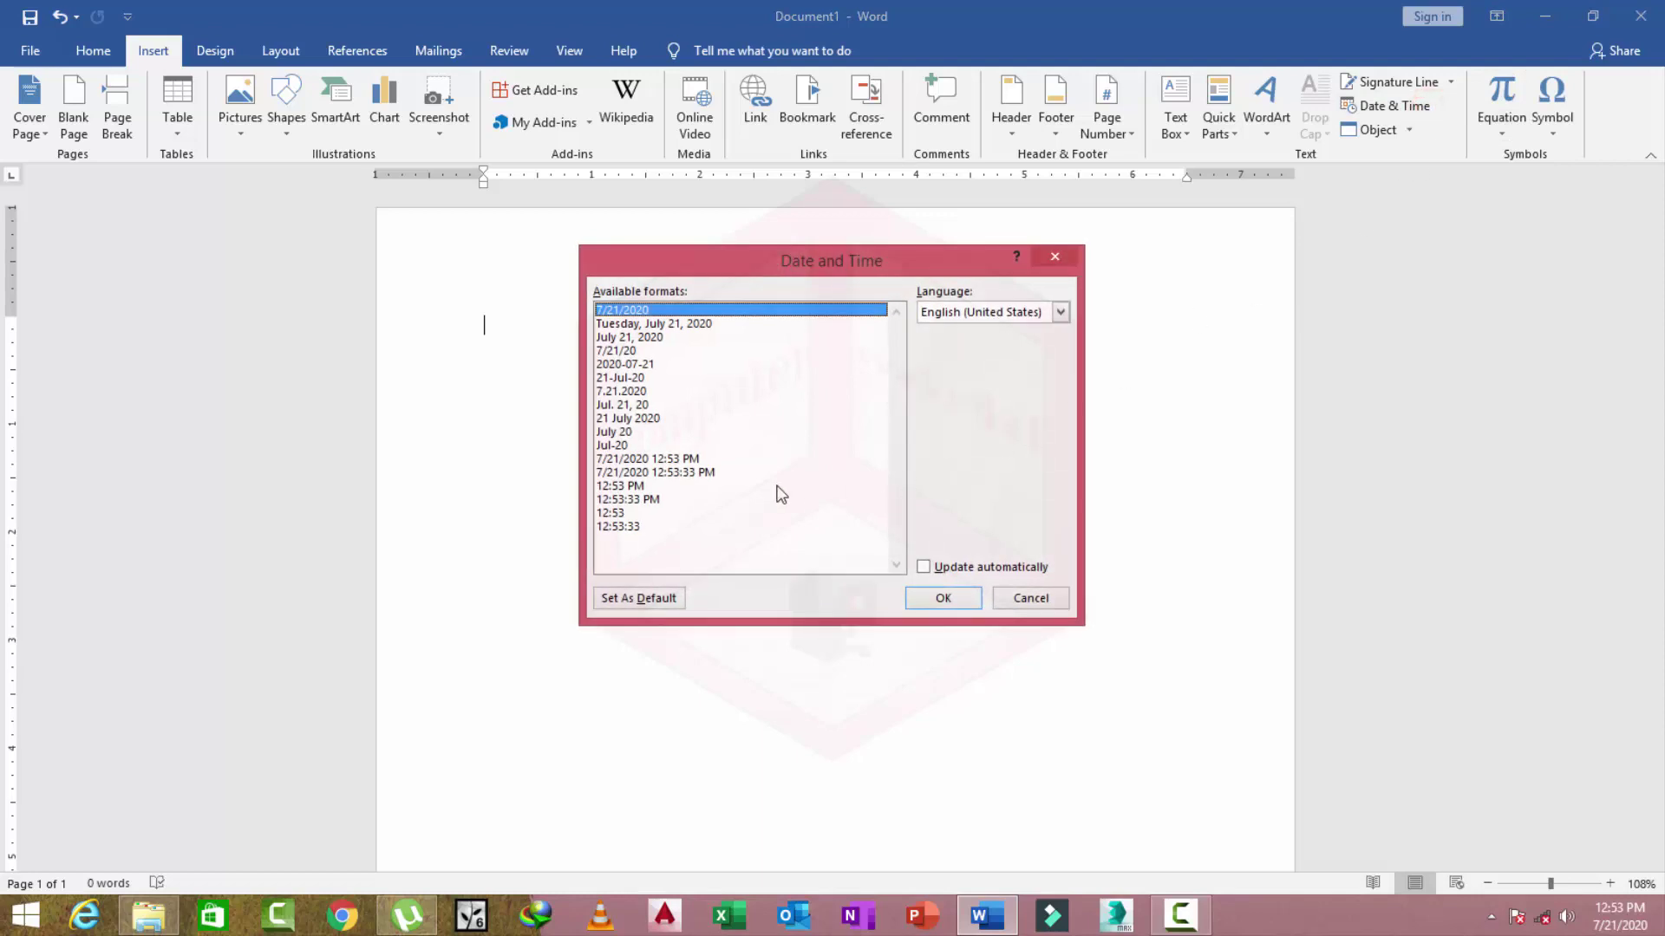
{"action": "left_click", "coordinate": [668, 459]}
{"action": "left_click", "coordinate": [945, 599]}
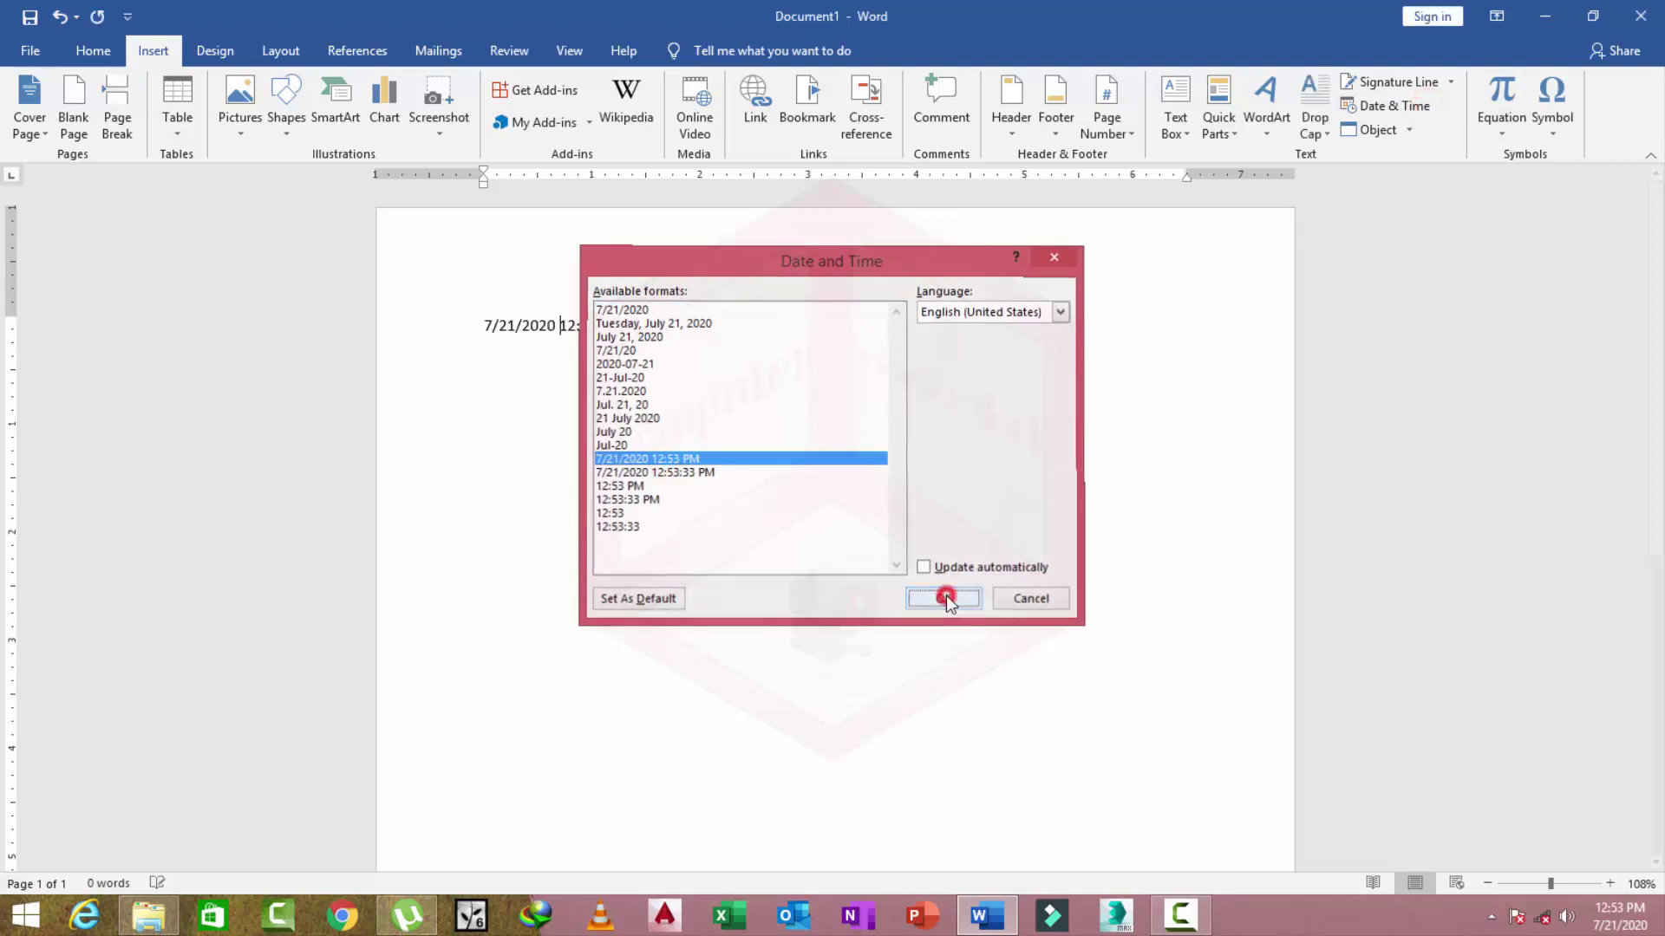
{"action": "left_click", "coordinate": [641, 331]}
{"action": "triple_click", "coordinate": [554, 329]}
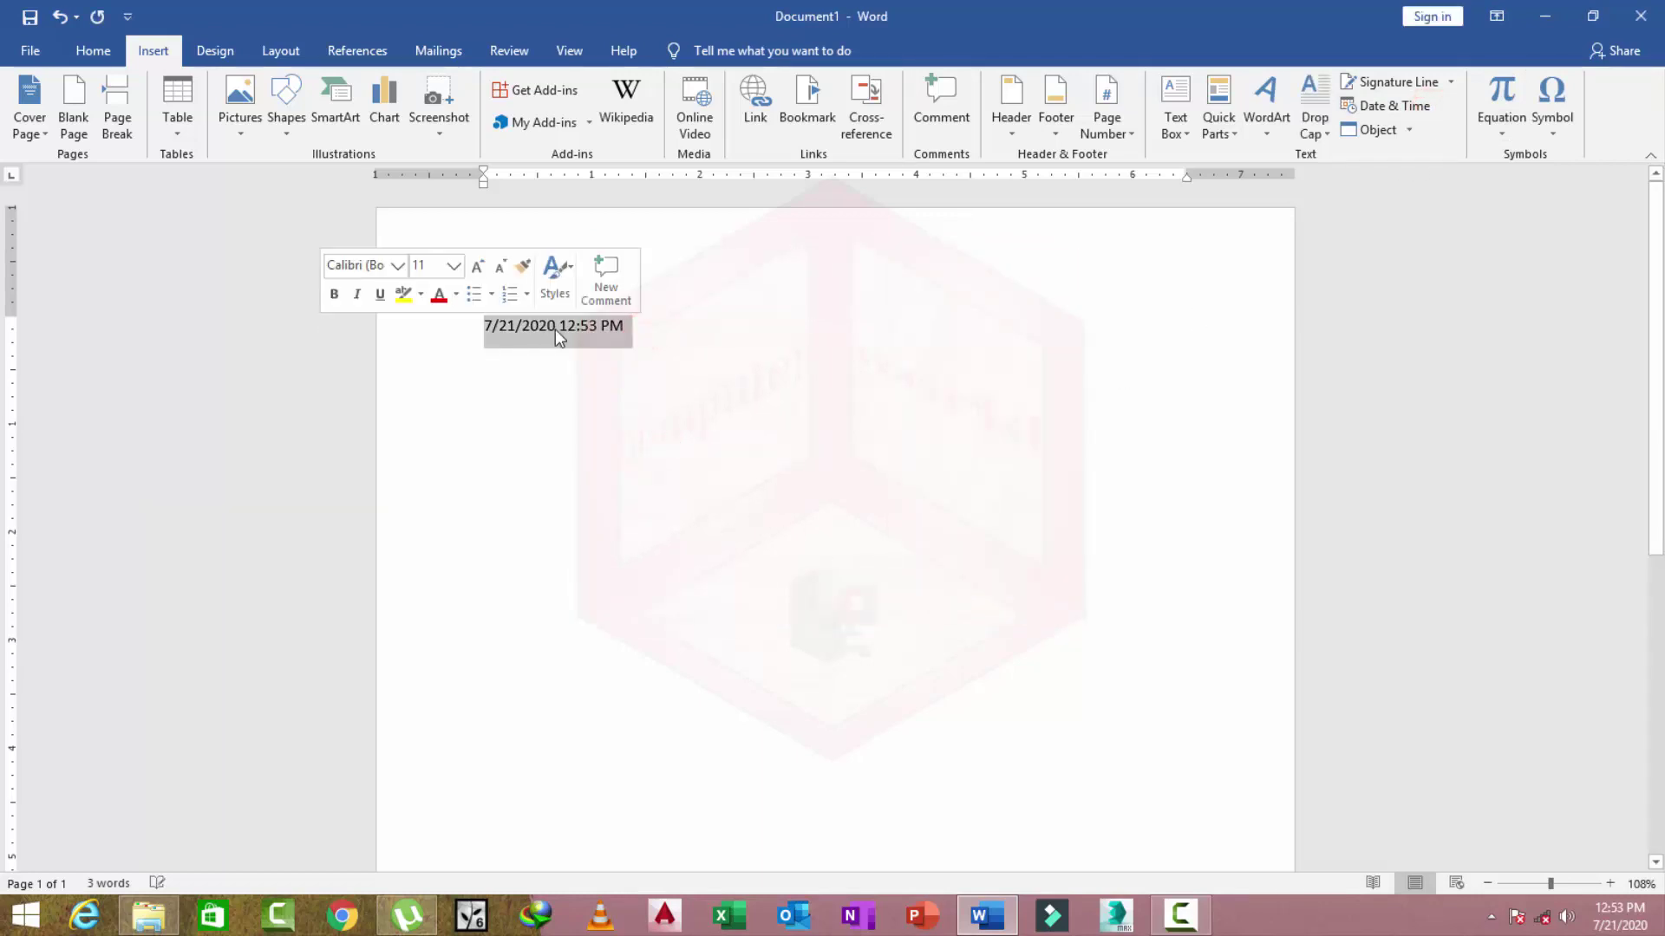
{"action": "key", "text": "Delete"}
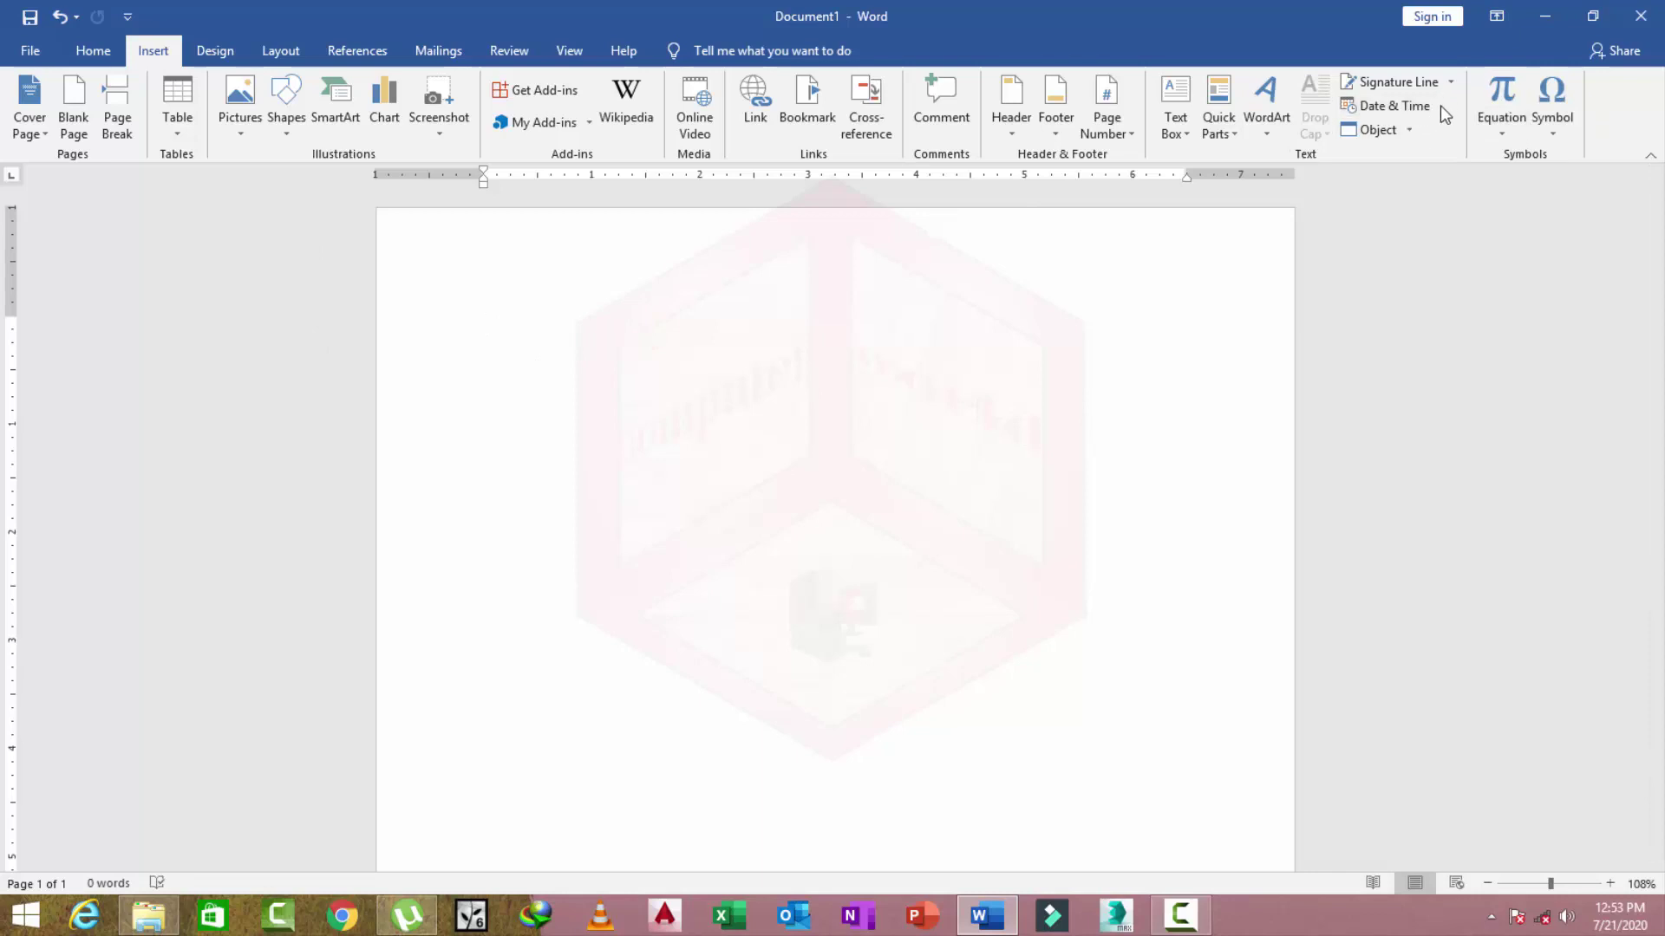
- Make 'Tuesday, July 21, 2020' the default date format, insert it, then delete it
{"action": "left_click", "coordinate": [1395, 106]}
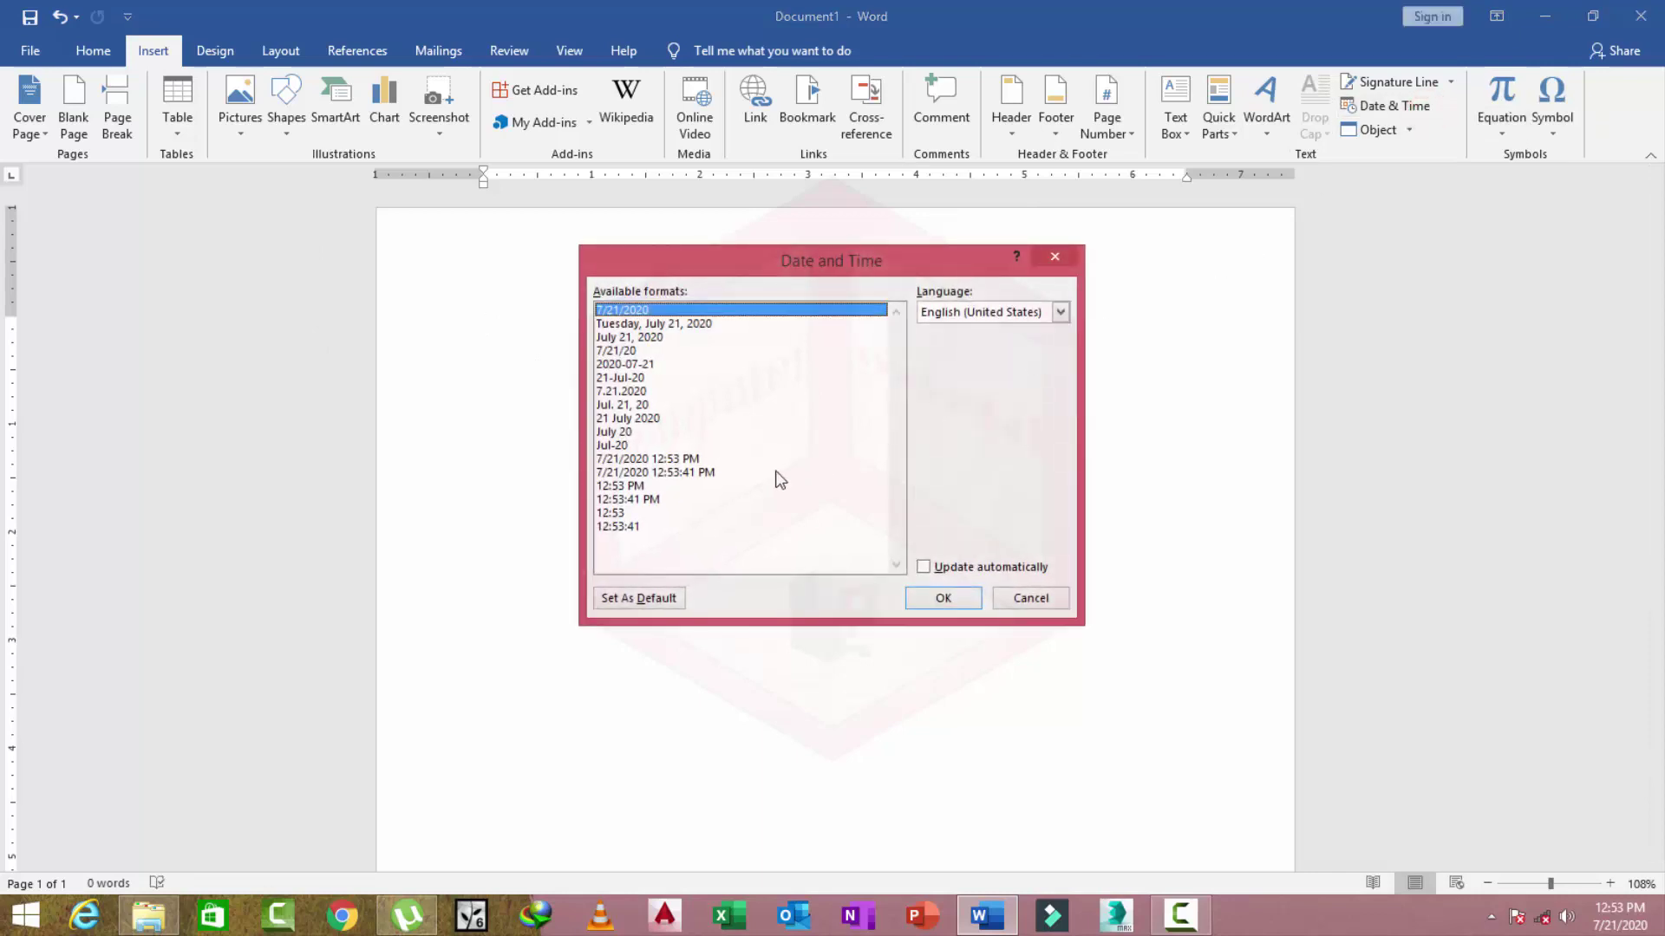
{"action": "left_click", "coordinate": [666, 324]}
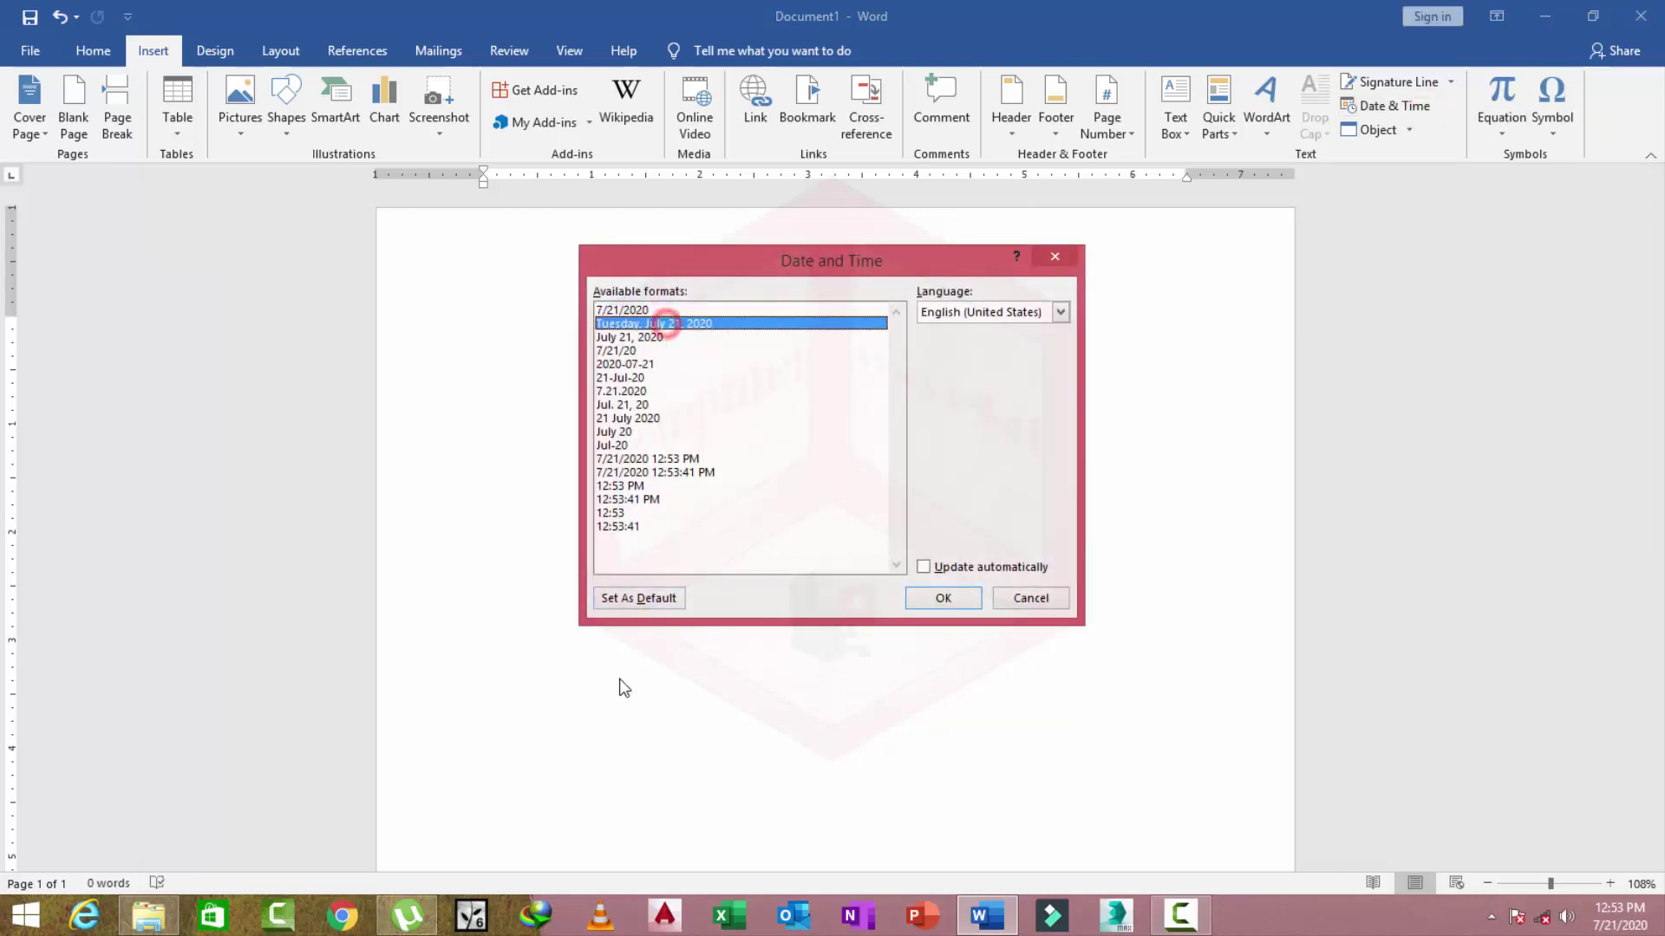
{"action": "left_click", "coordinate": [637, 599]}
{"action": "left_click", "coordinate": [798, 518]}
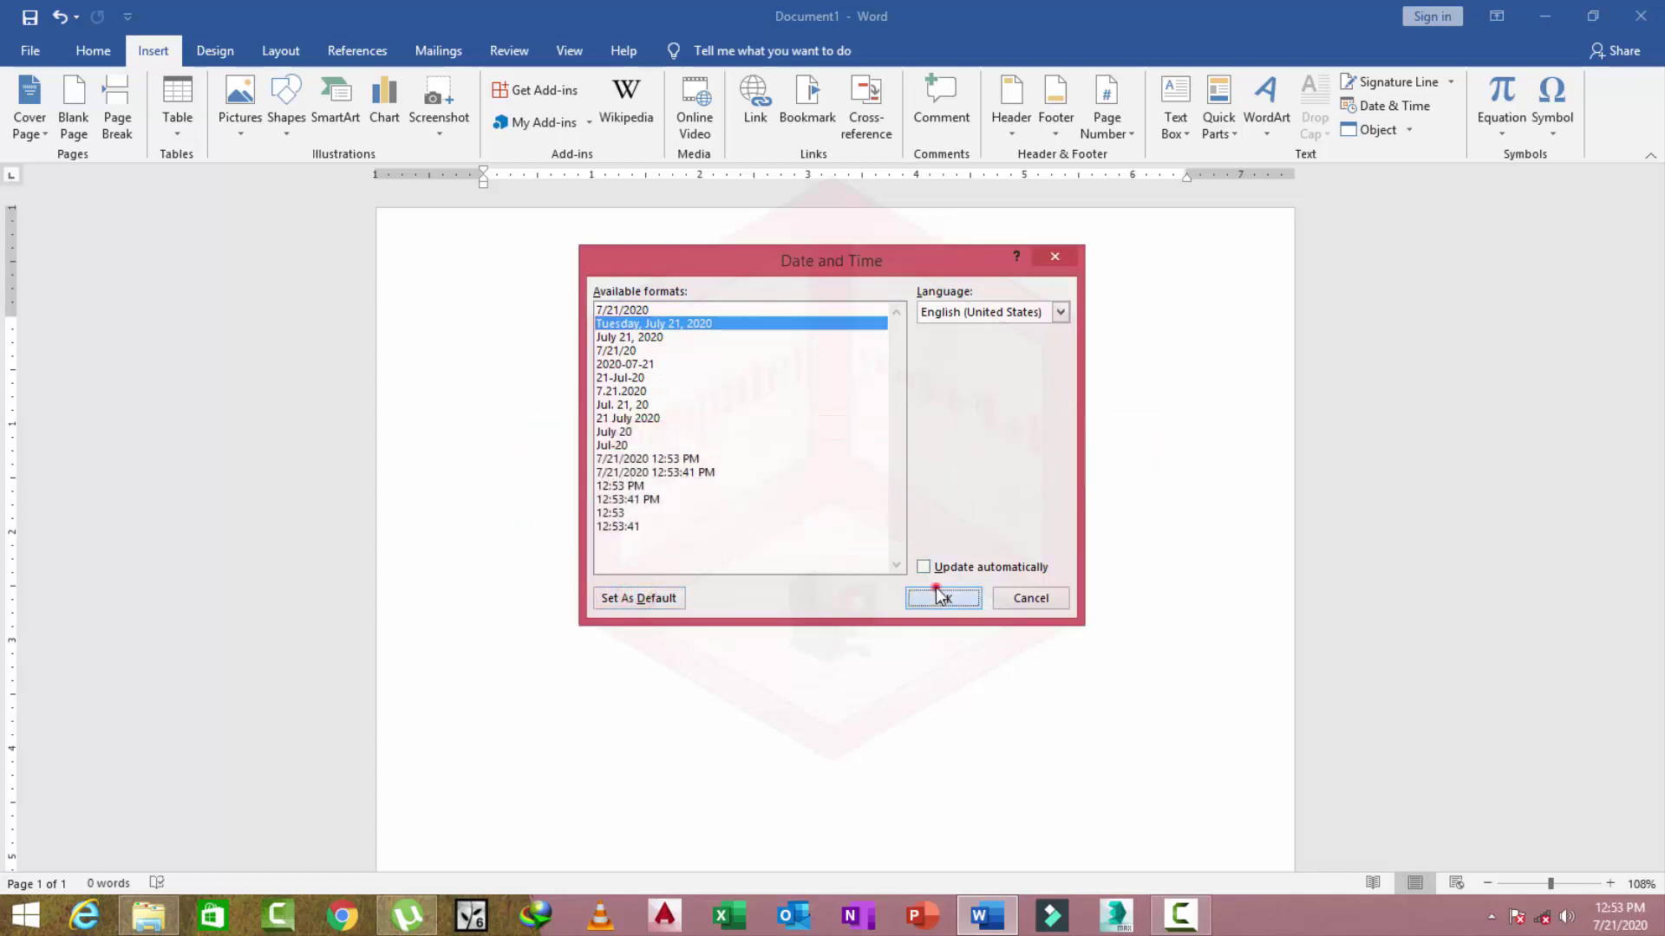
{"action": "left_click", "coordinate": [942, 597]}
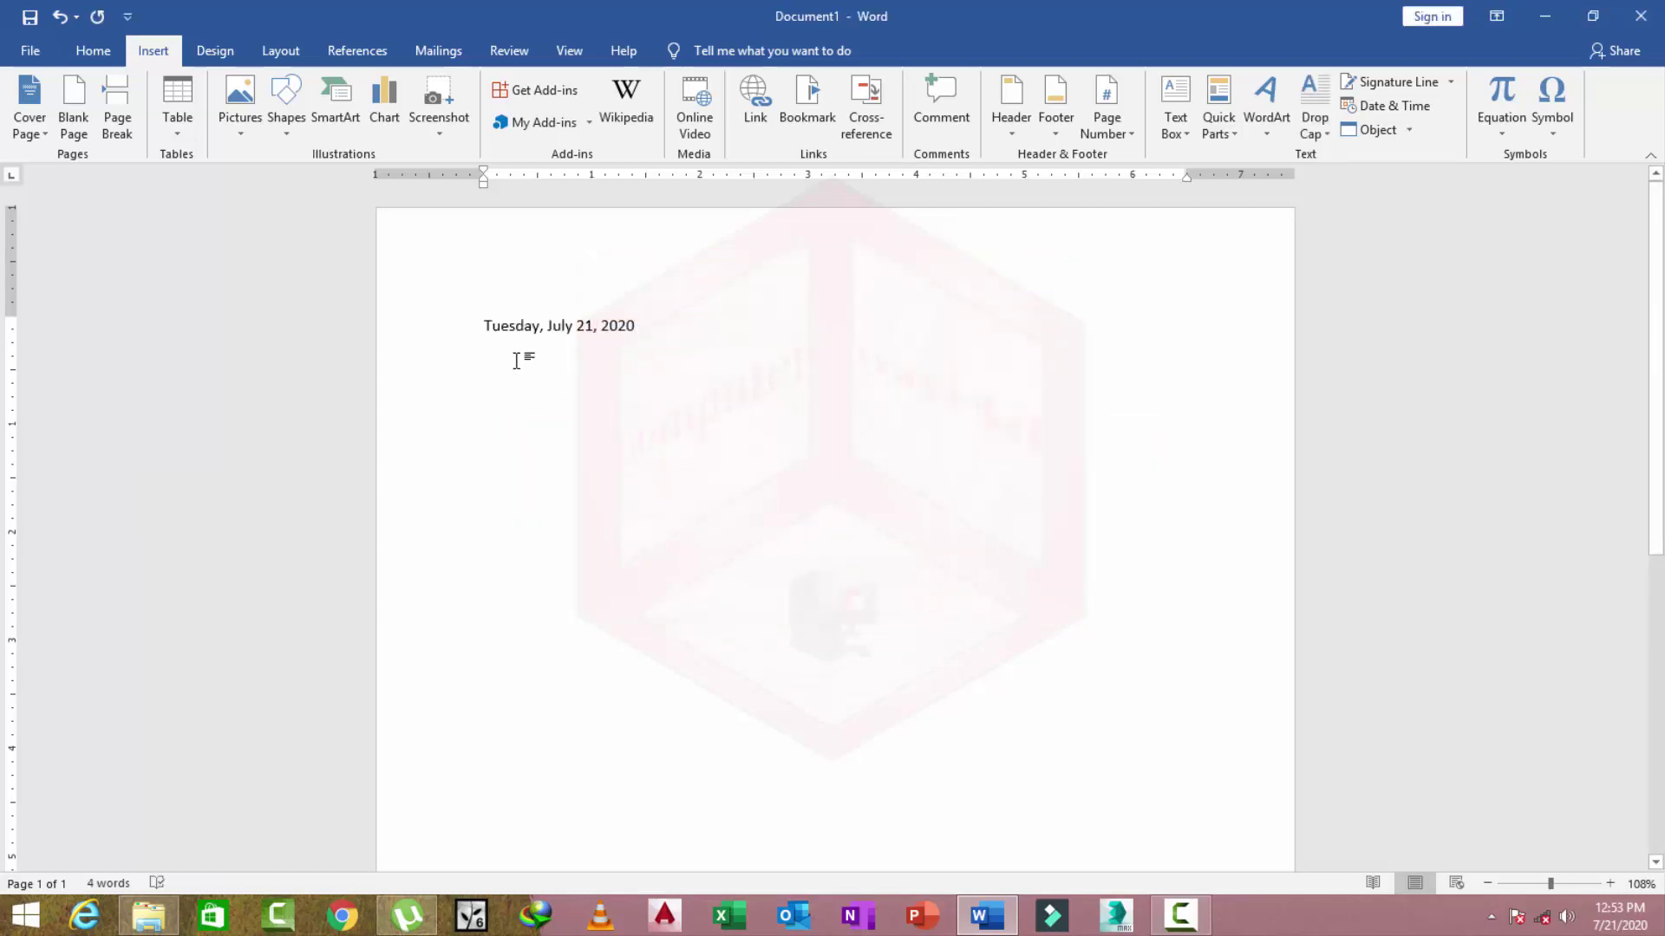
{"action": "left_click", "coordinate": [672, 322]}
{"action": "left_click_drag", "start_coordinate": [496, 340], "coordinate": [482, 341]}
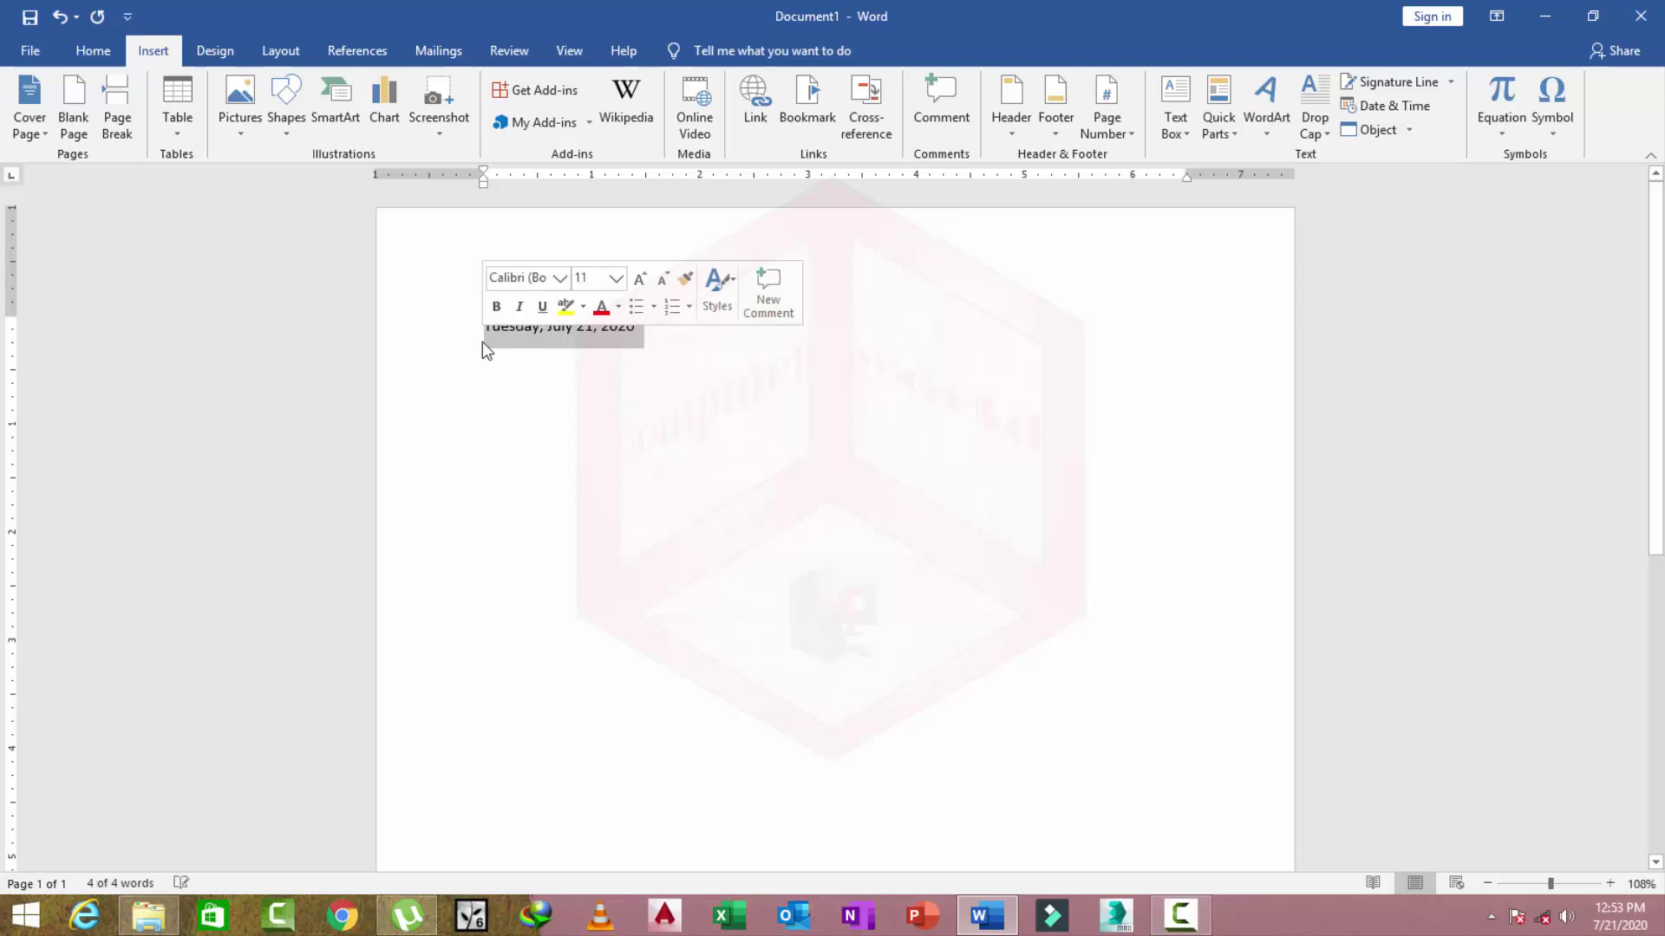
{"action": "key", "text": "Delete"}
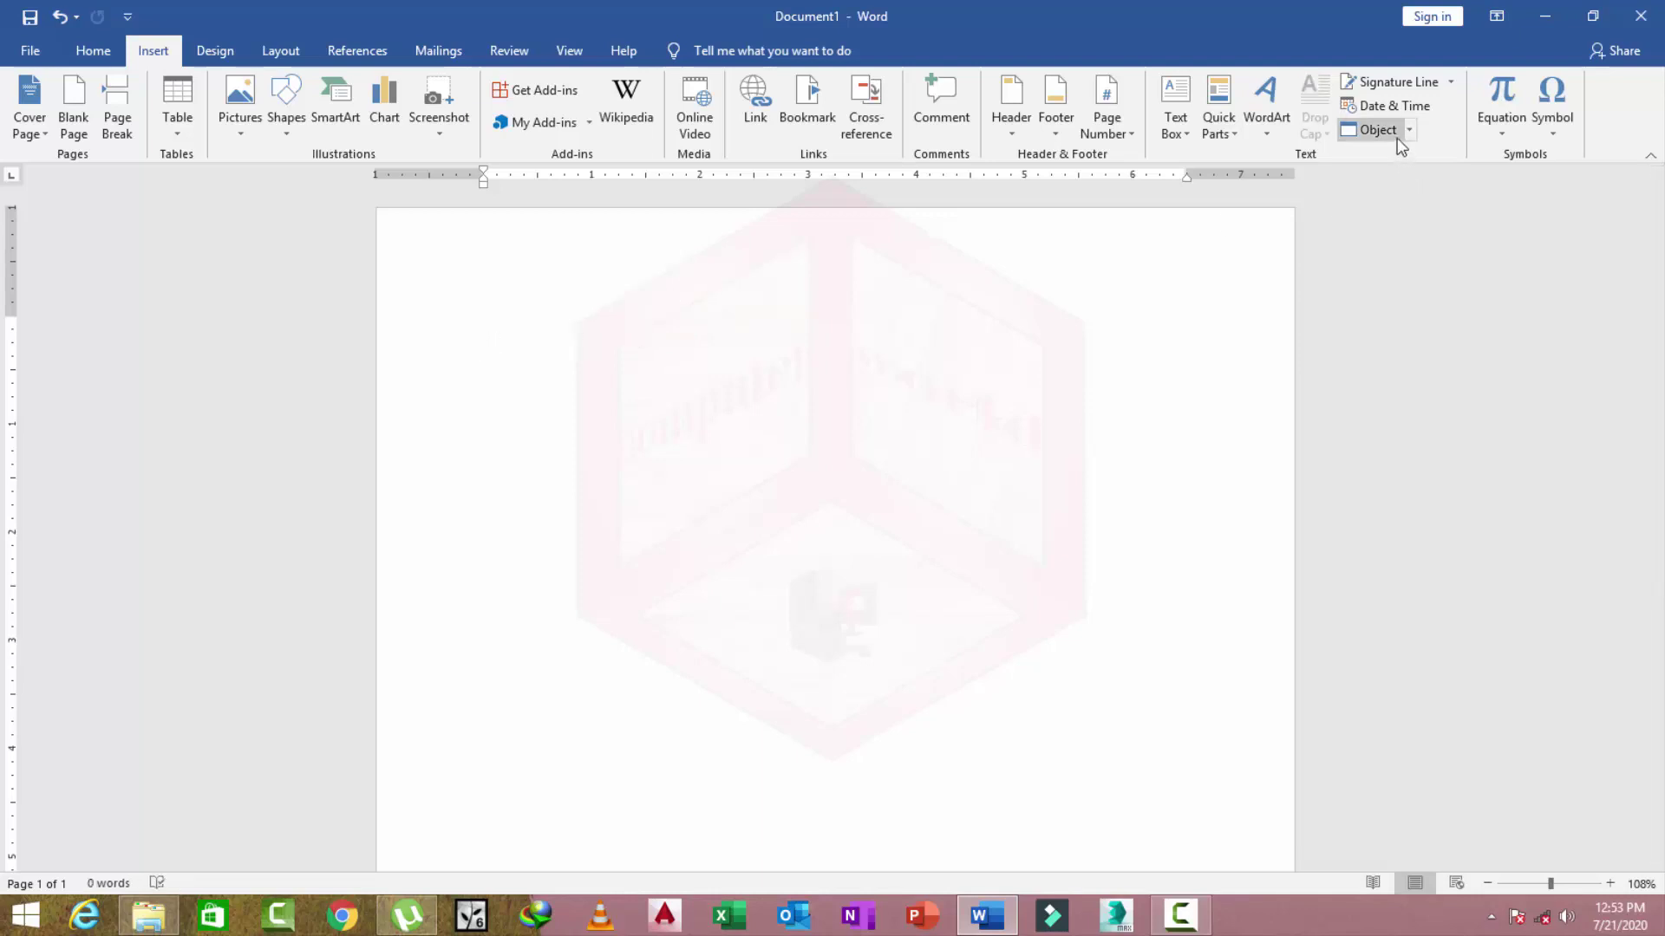
- Embed a new AutoCAD Drawing object through the Insert Object dialog
{"action": "left_click", "coordinate": [1408, 131]}
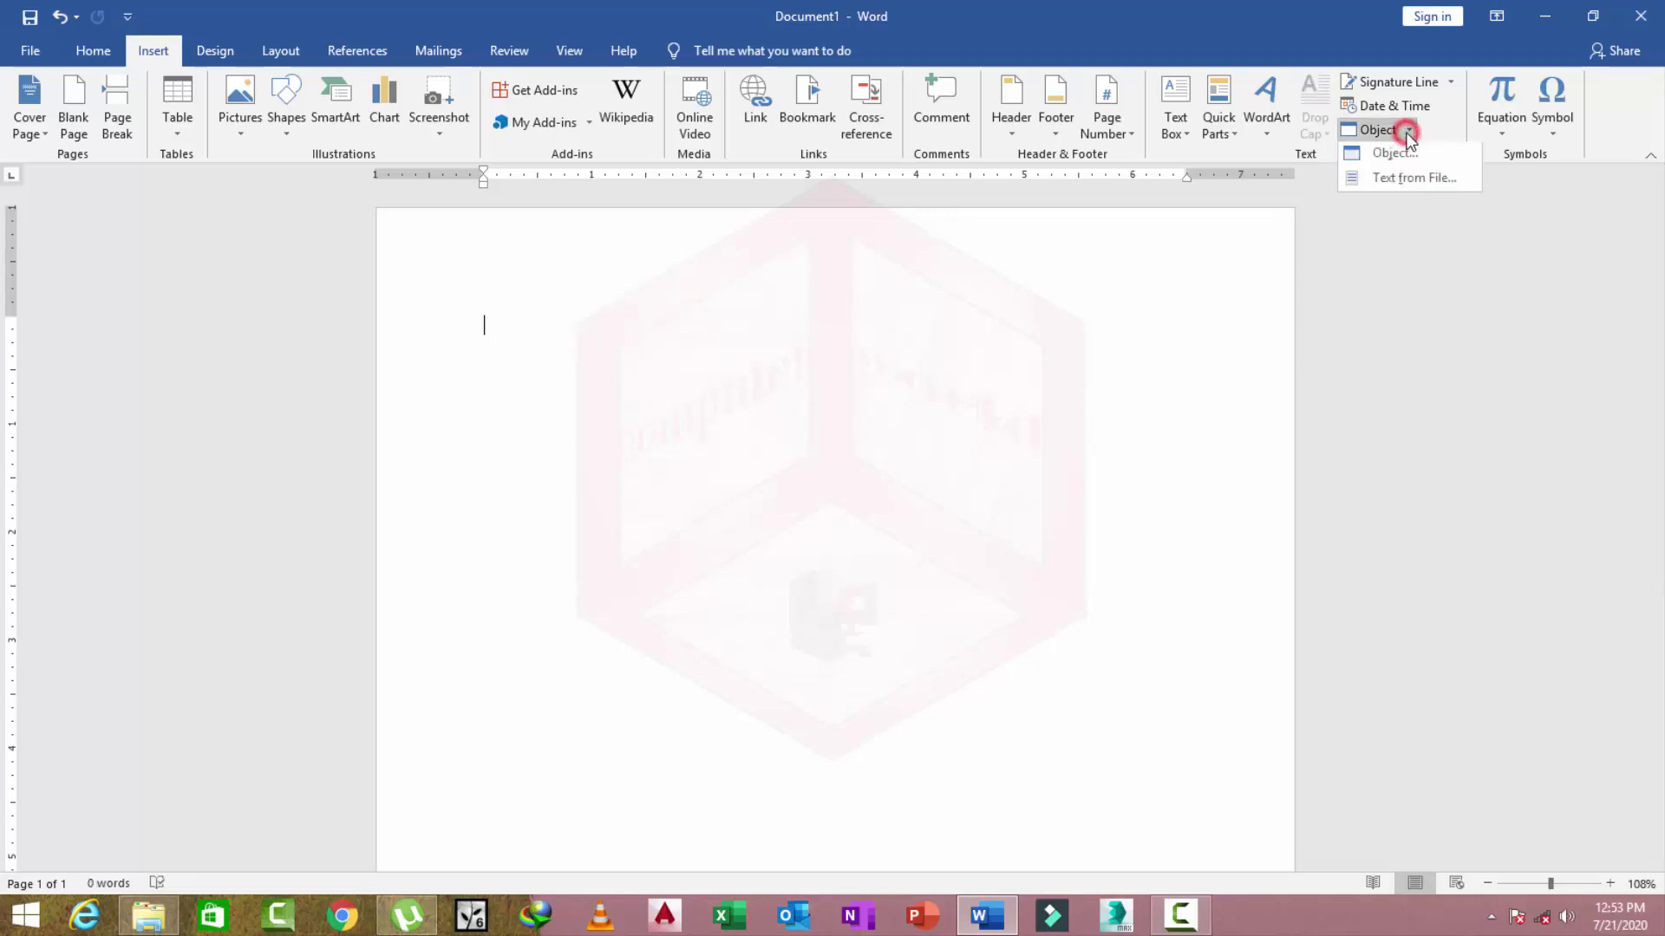
{"action": "left_click", "coordinate": [1079, 306]}
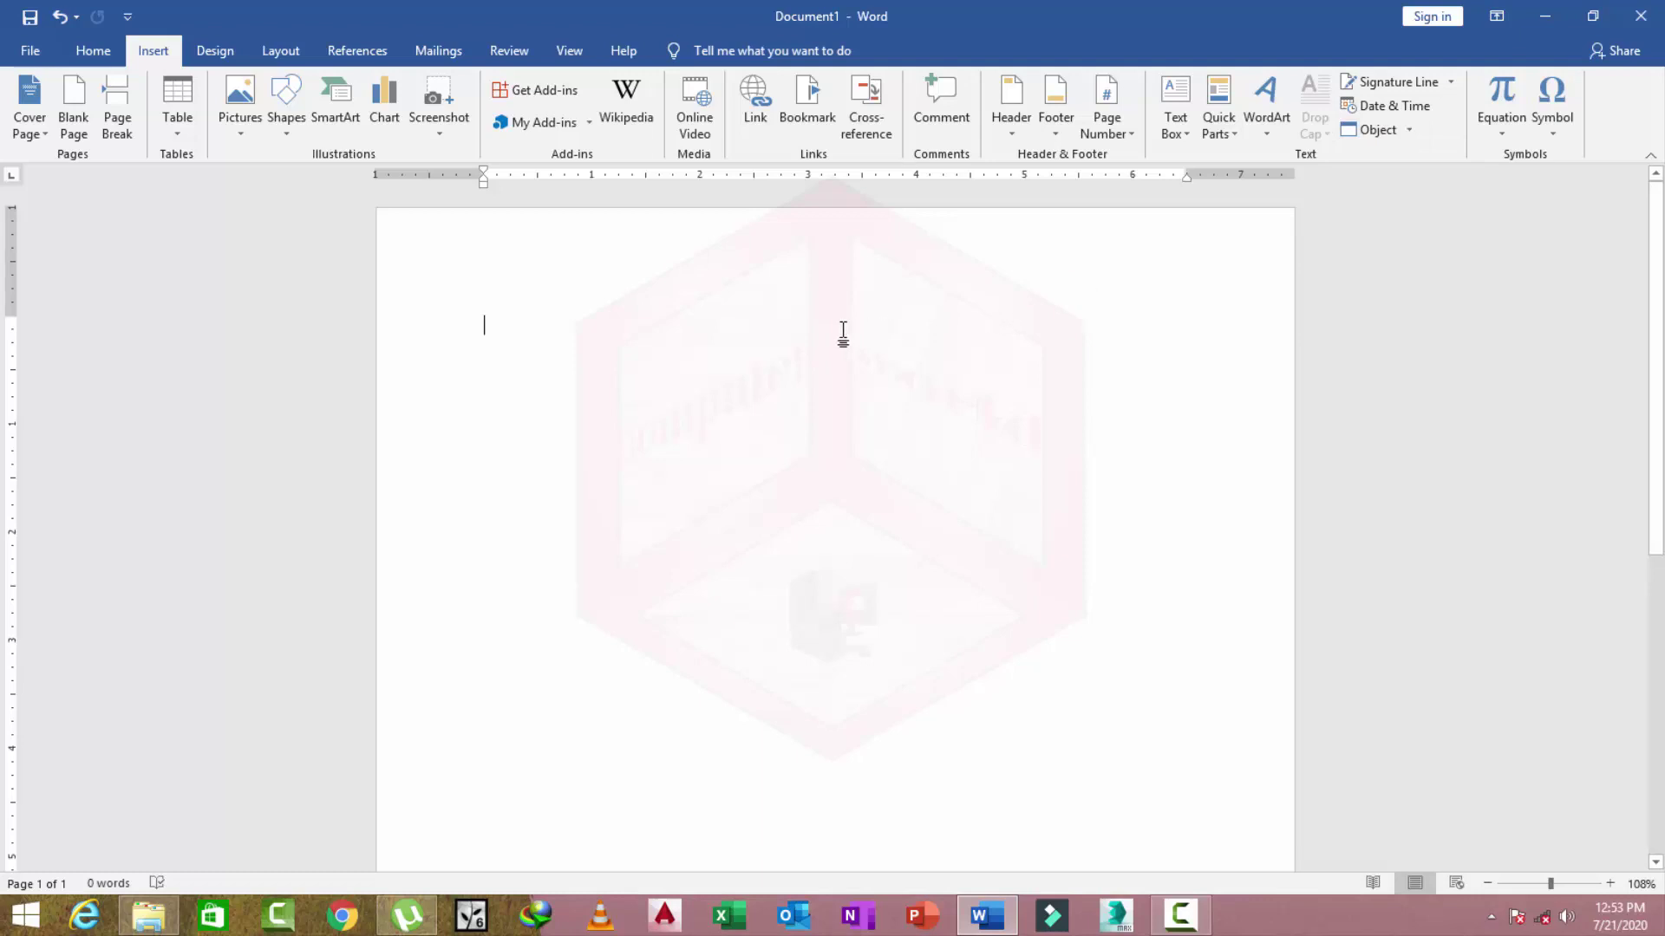
{"action": "left_click", "coordinate": [1376, 129]}
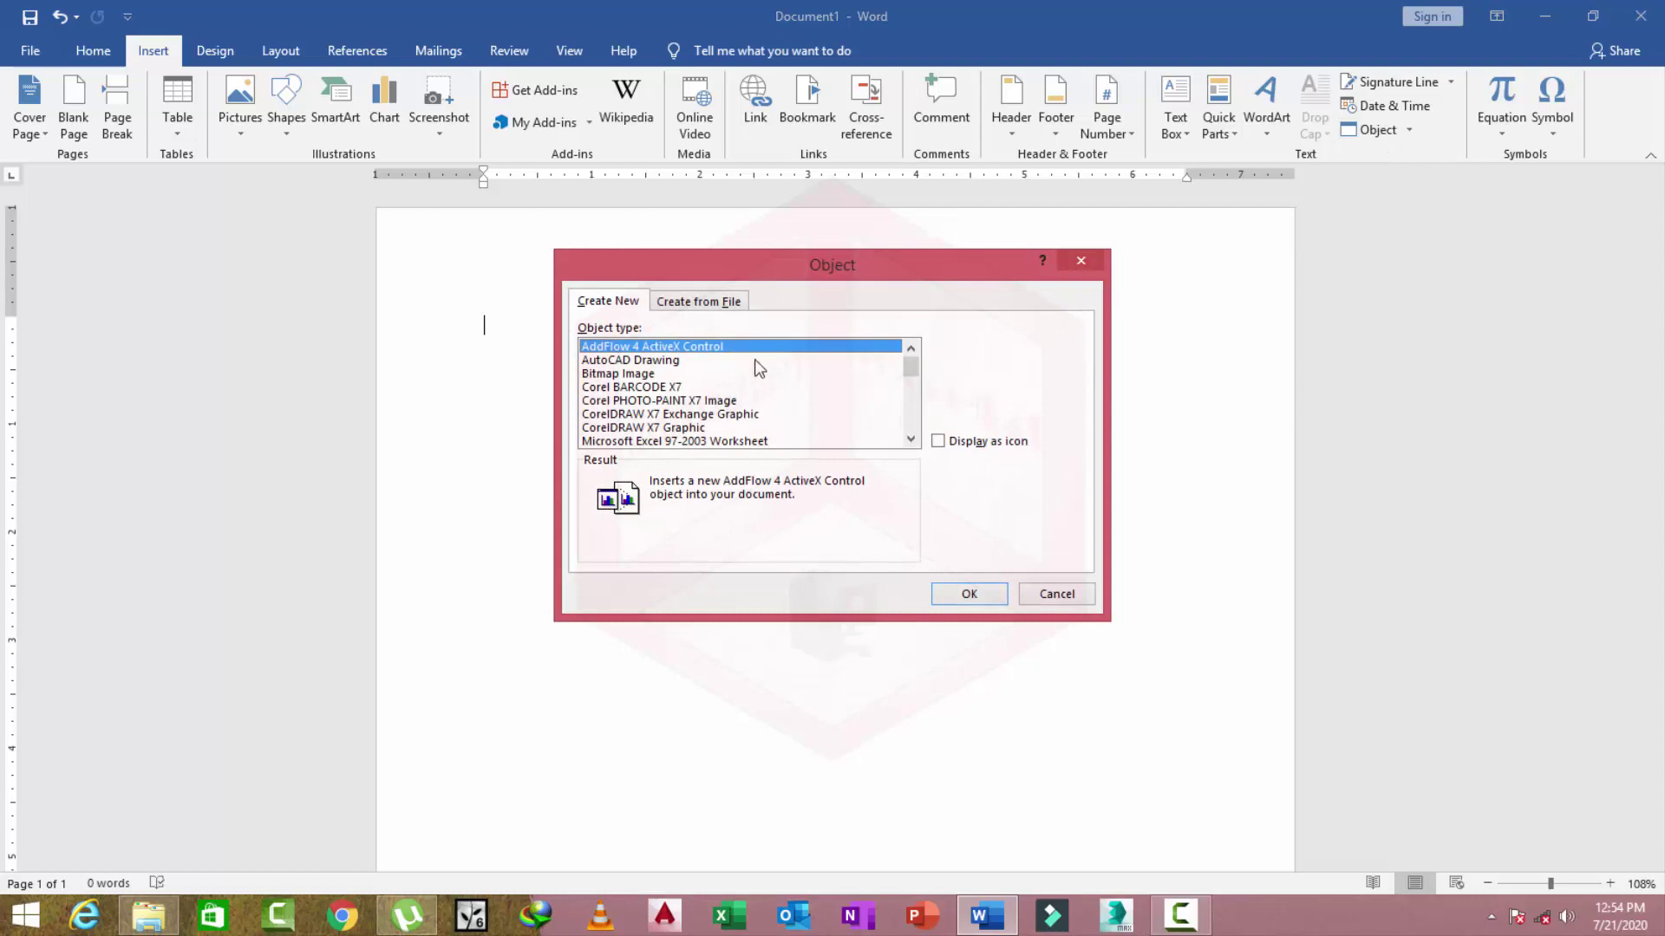
{"action": "left_click", "coordinate": [657, 361]}
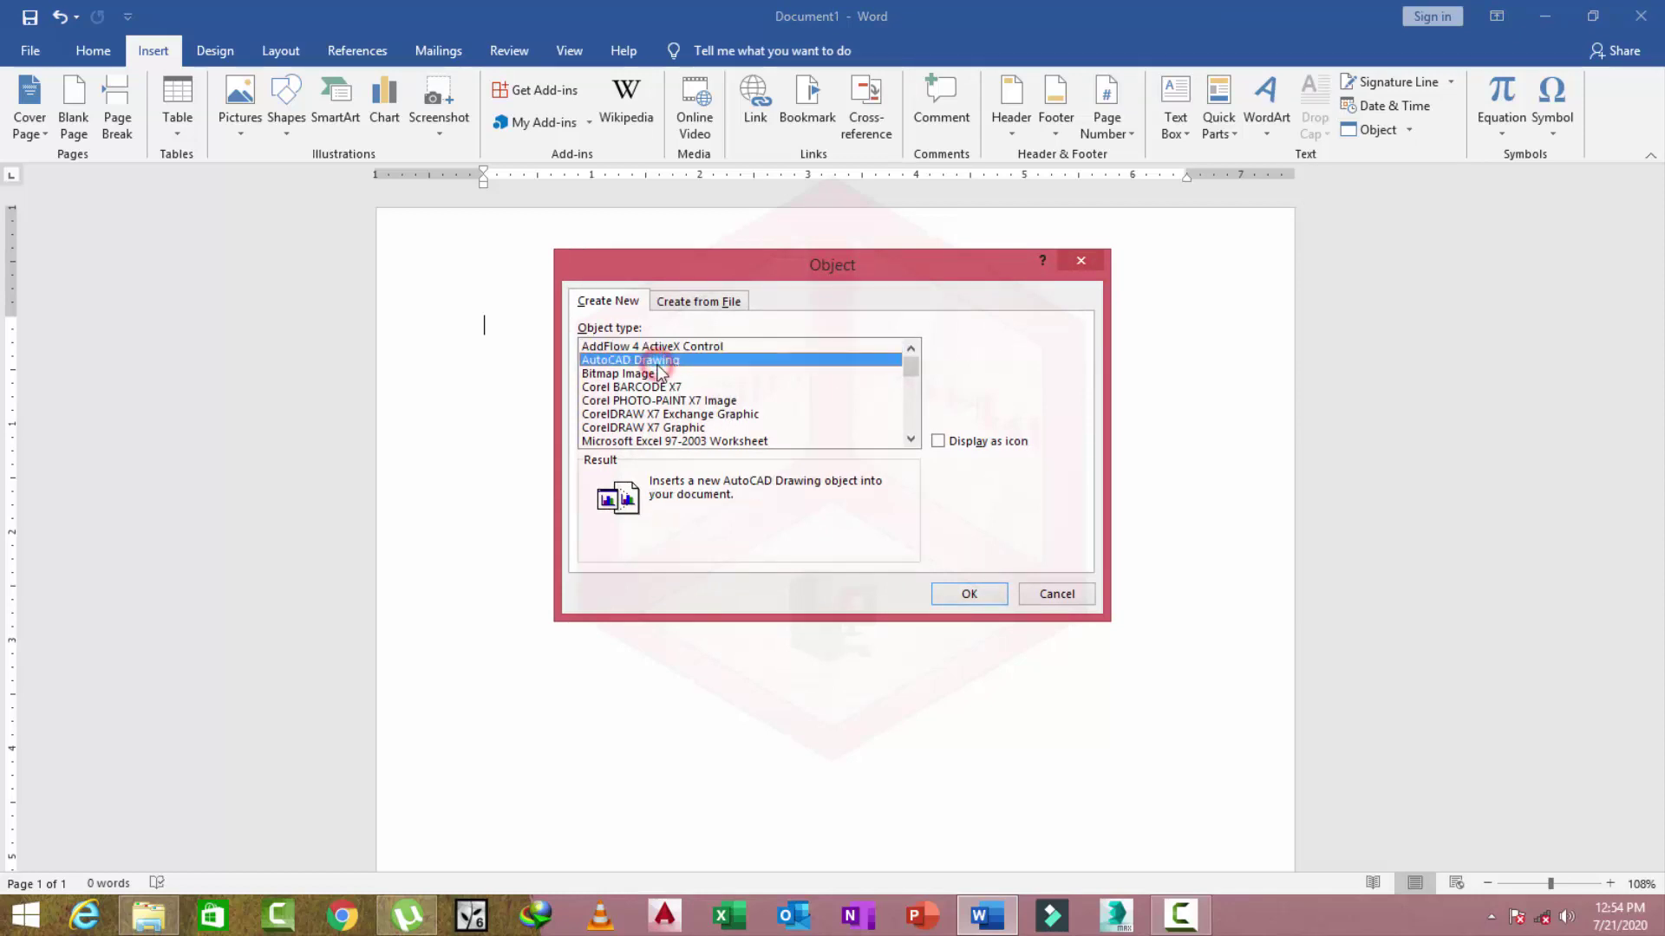
{"action": "left_click", "coordinate": [947, 598]}
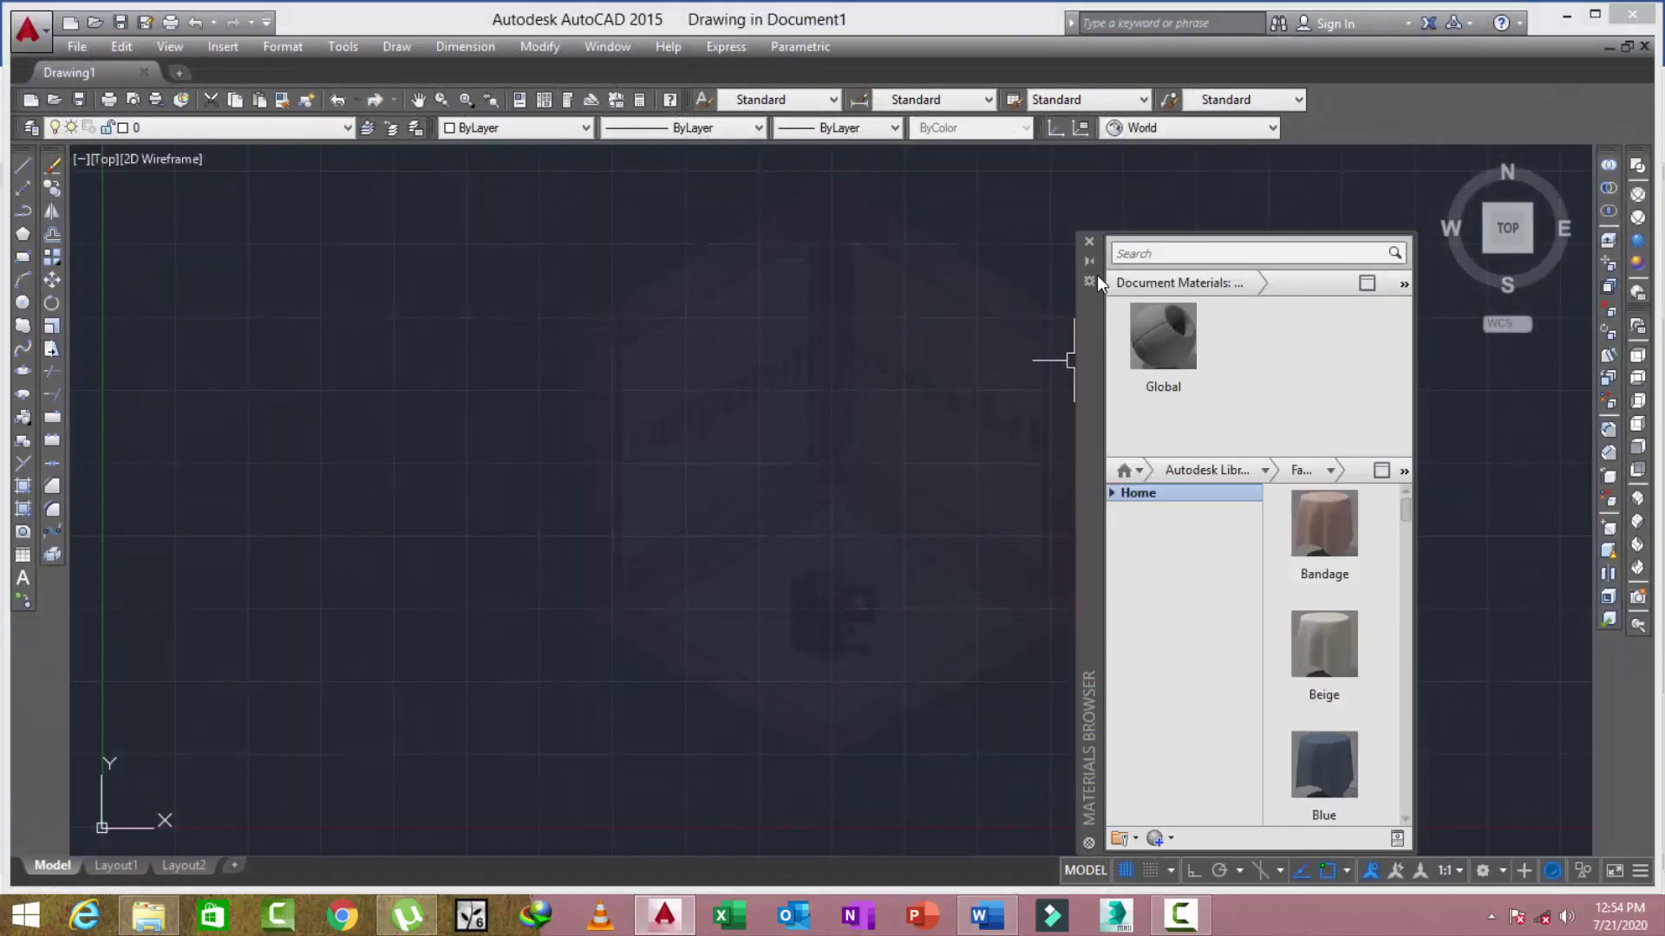
- Close the Materials Browser palette
{"action": "left_click", "coordinate": [1089, 241]}
{"action": "left_click", "coordinate": [1091, 240]}
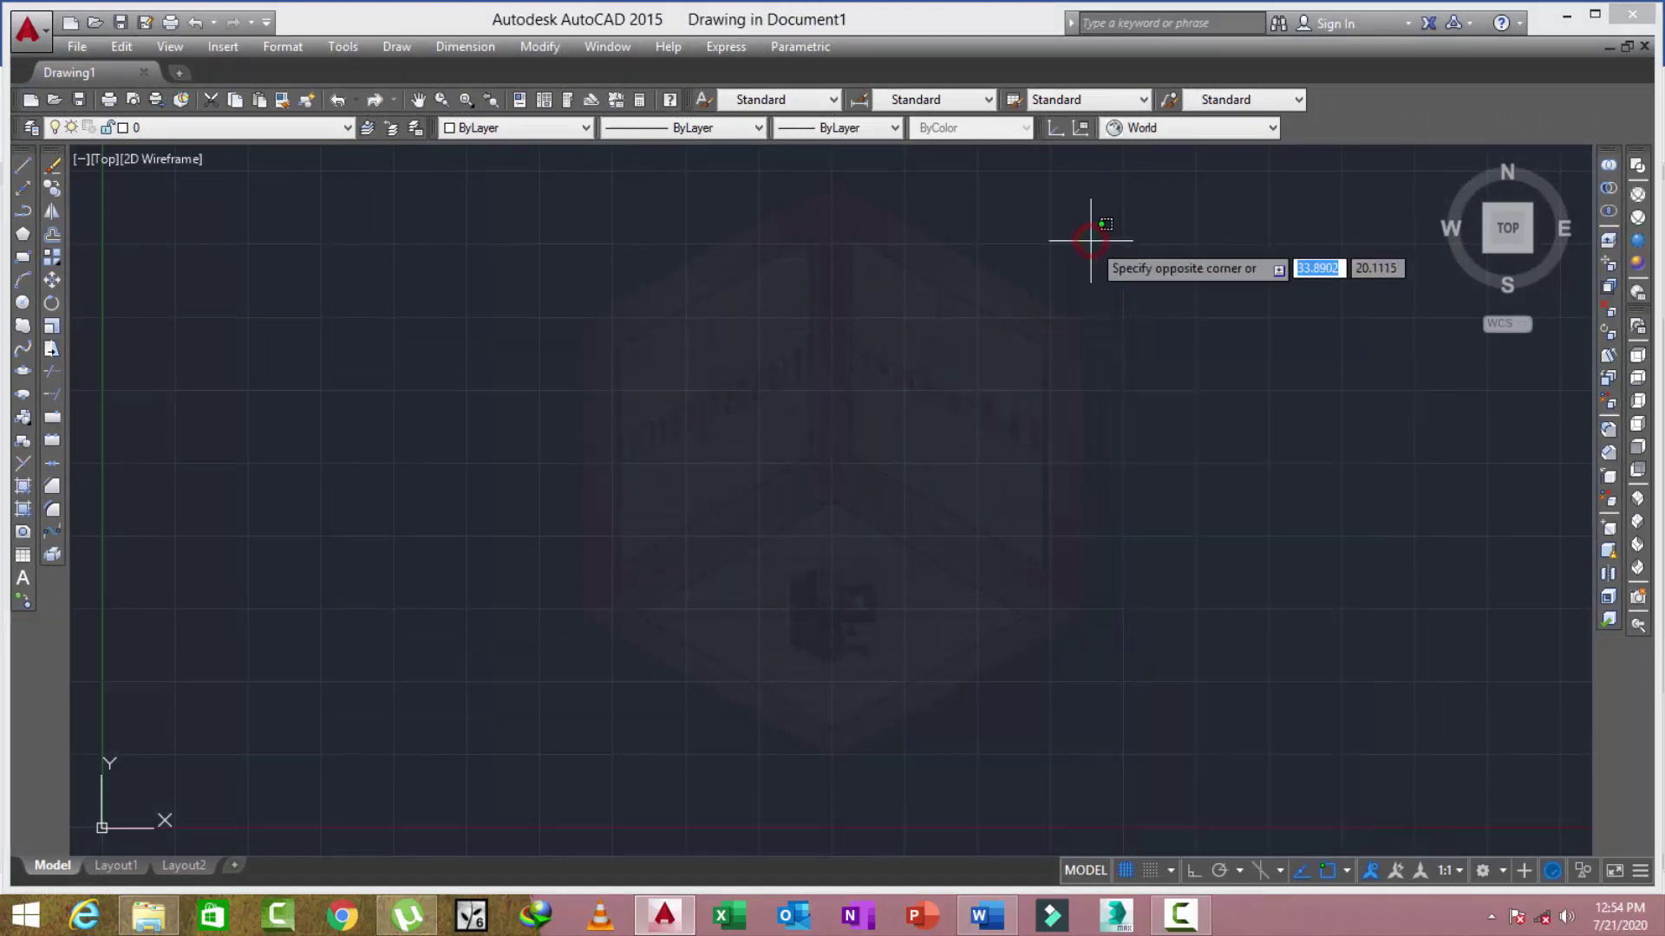
{"action": "left_click", "coordinate": [1446, 473]}
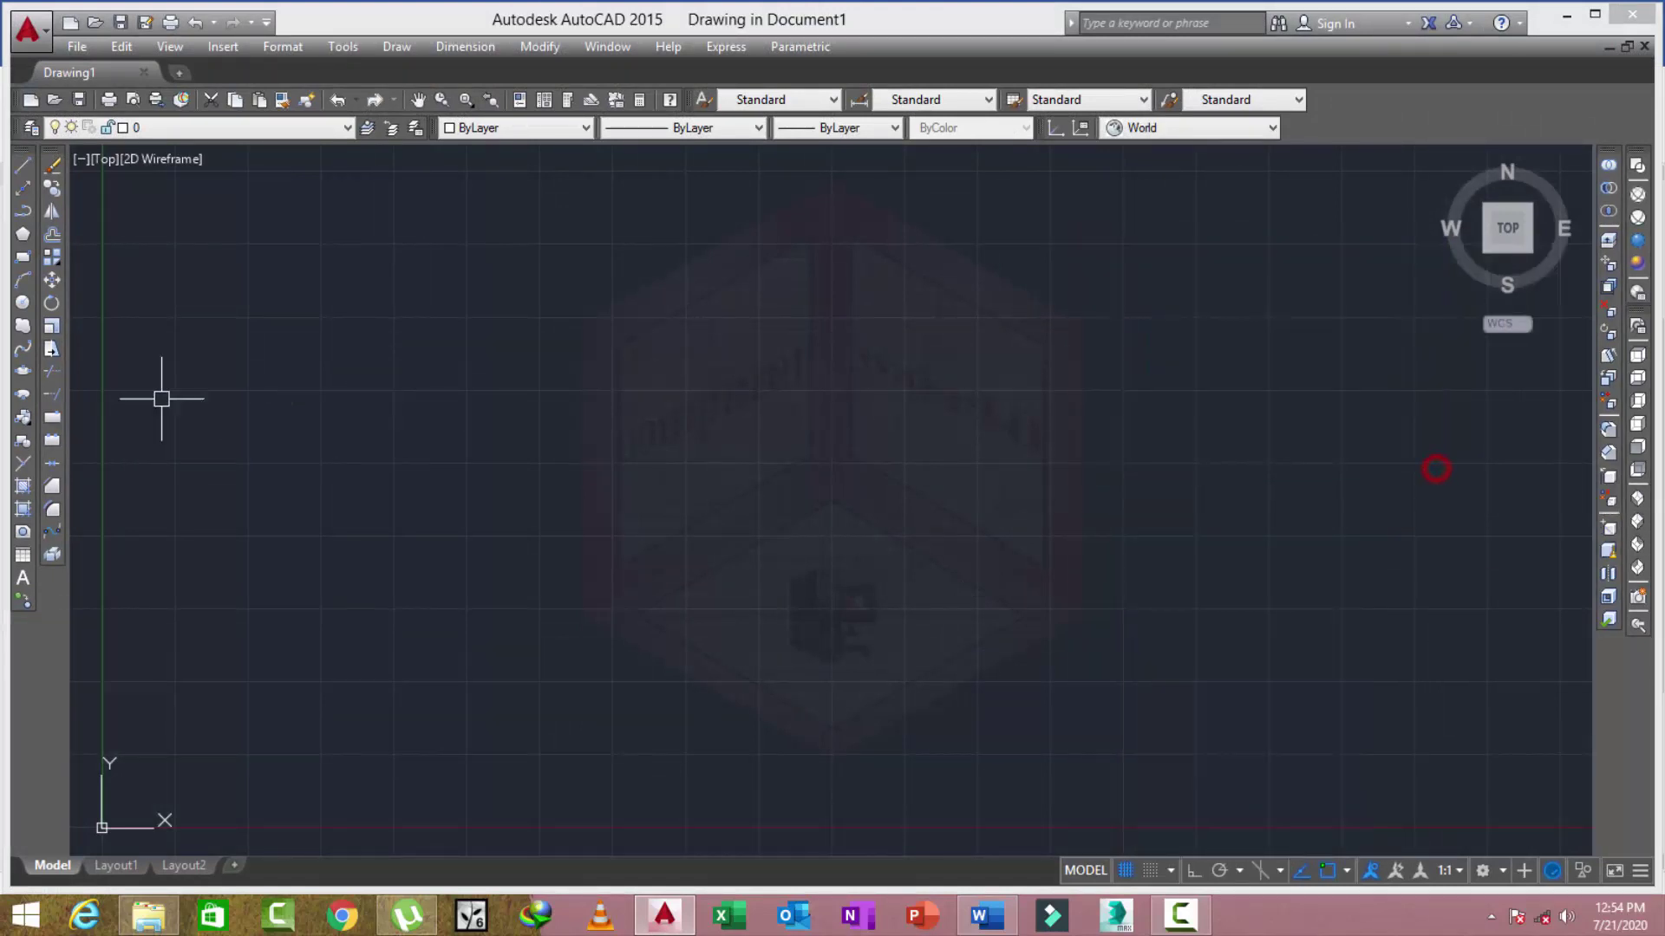
- Draw middle, outer and inner circles on one centre, then close and update Word
{"action": "left_click", "coordinate": [23, 303]}
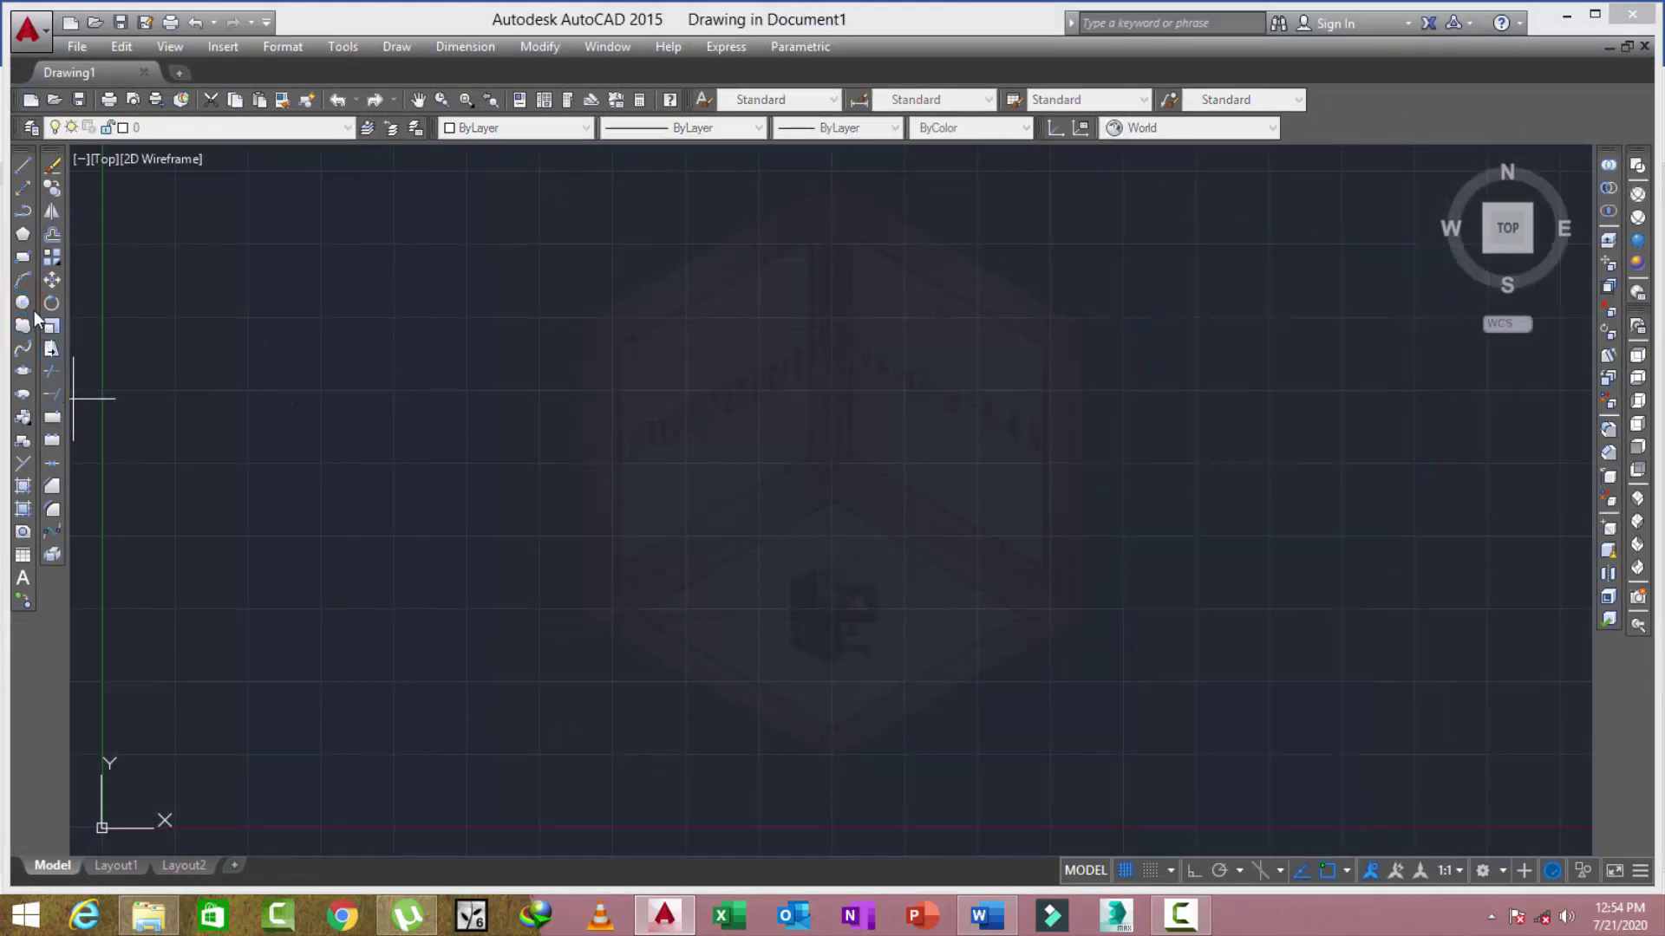
{"action": "left_click", "coordinate": [917, 471]}
{"action": "left_click", "coordinate": [958, 567]}
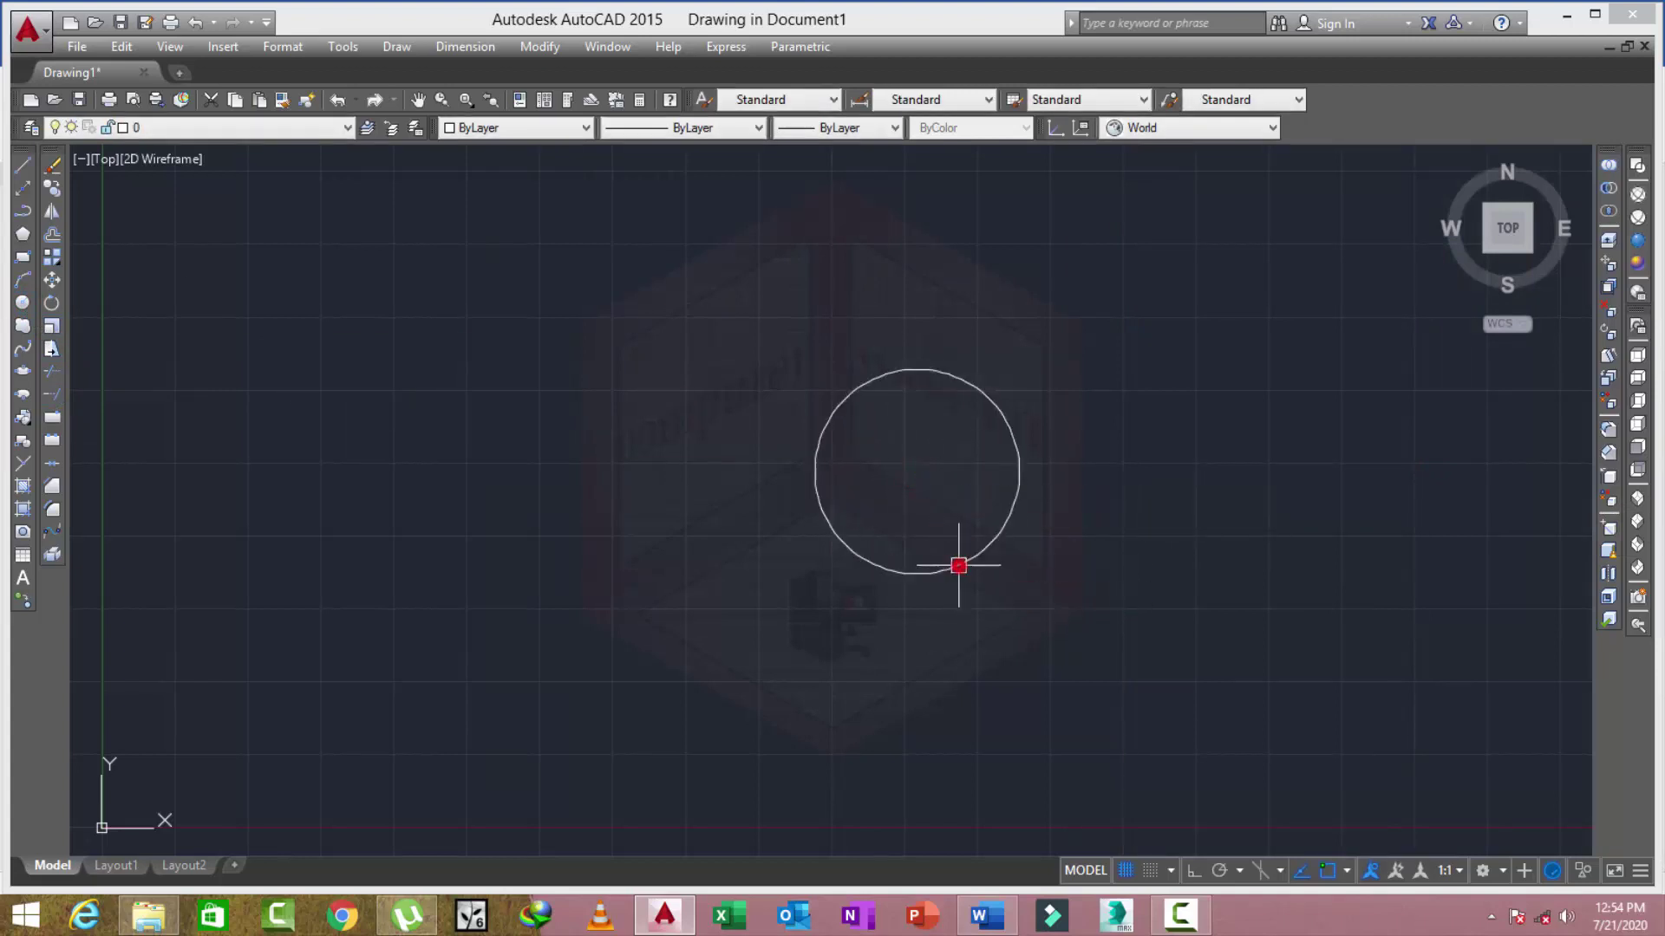
{"action": "key", "text": "Return"}
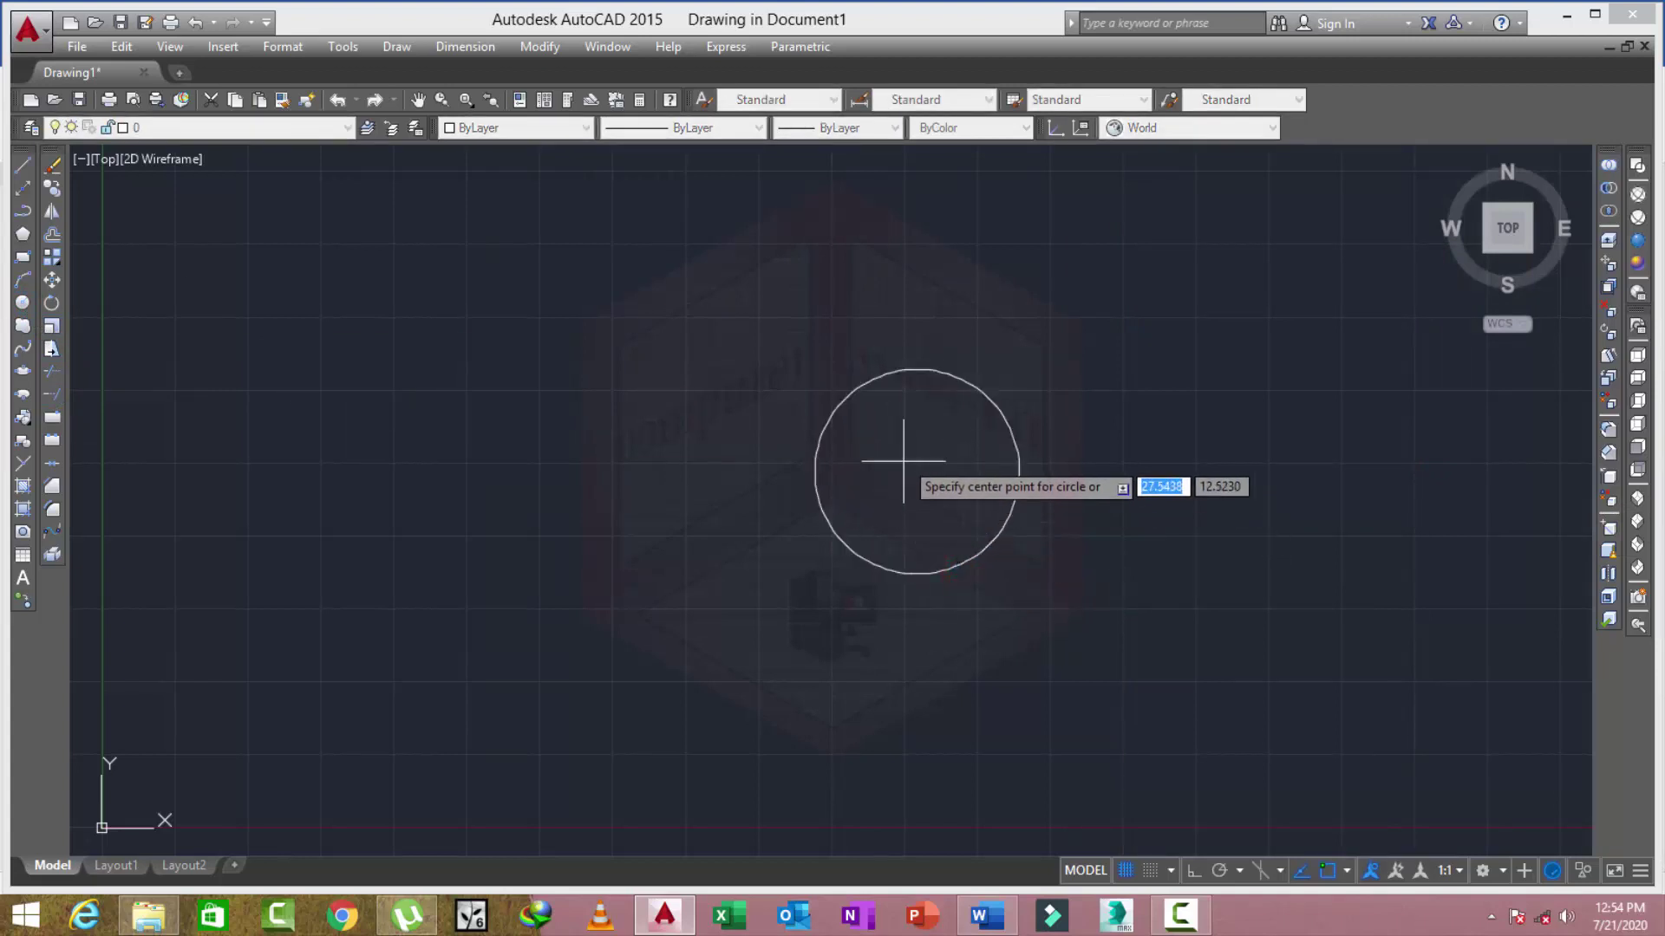
{"action": "left_click", "coordinate": [914, 474]}
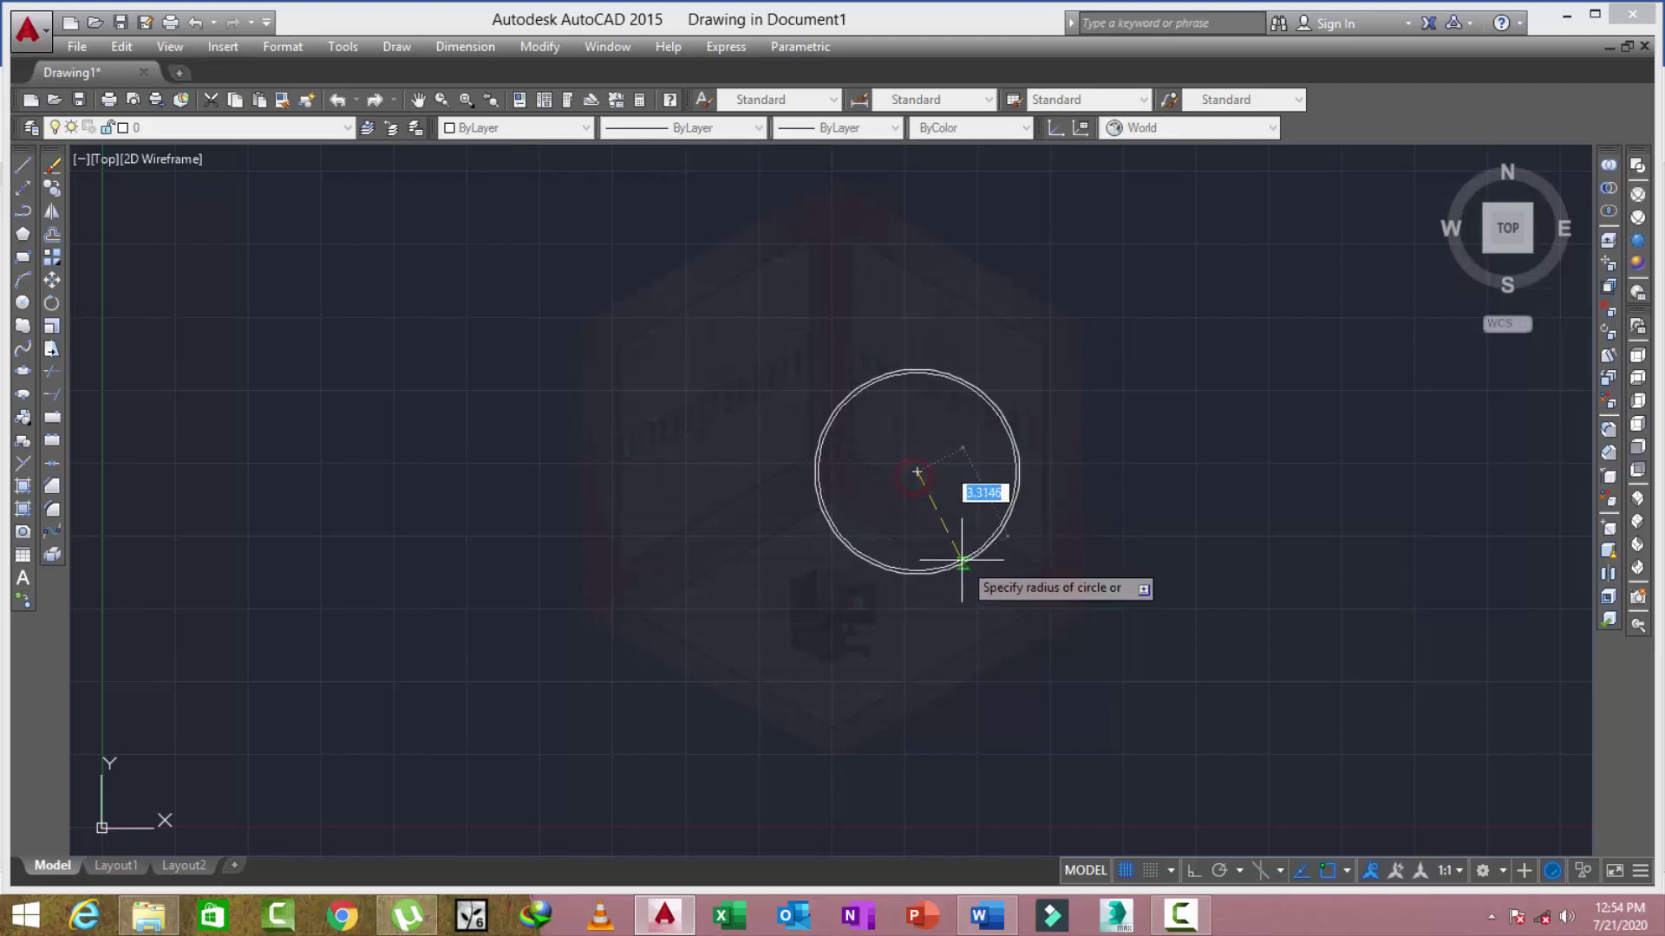
{"action": "key", "text": "Escape"}
{"action": "key", "text": "Return"}
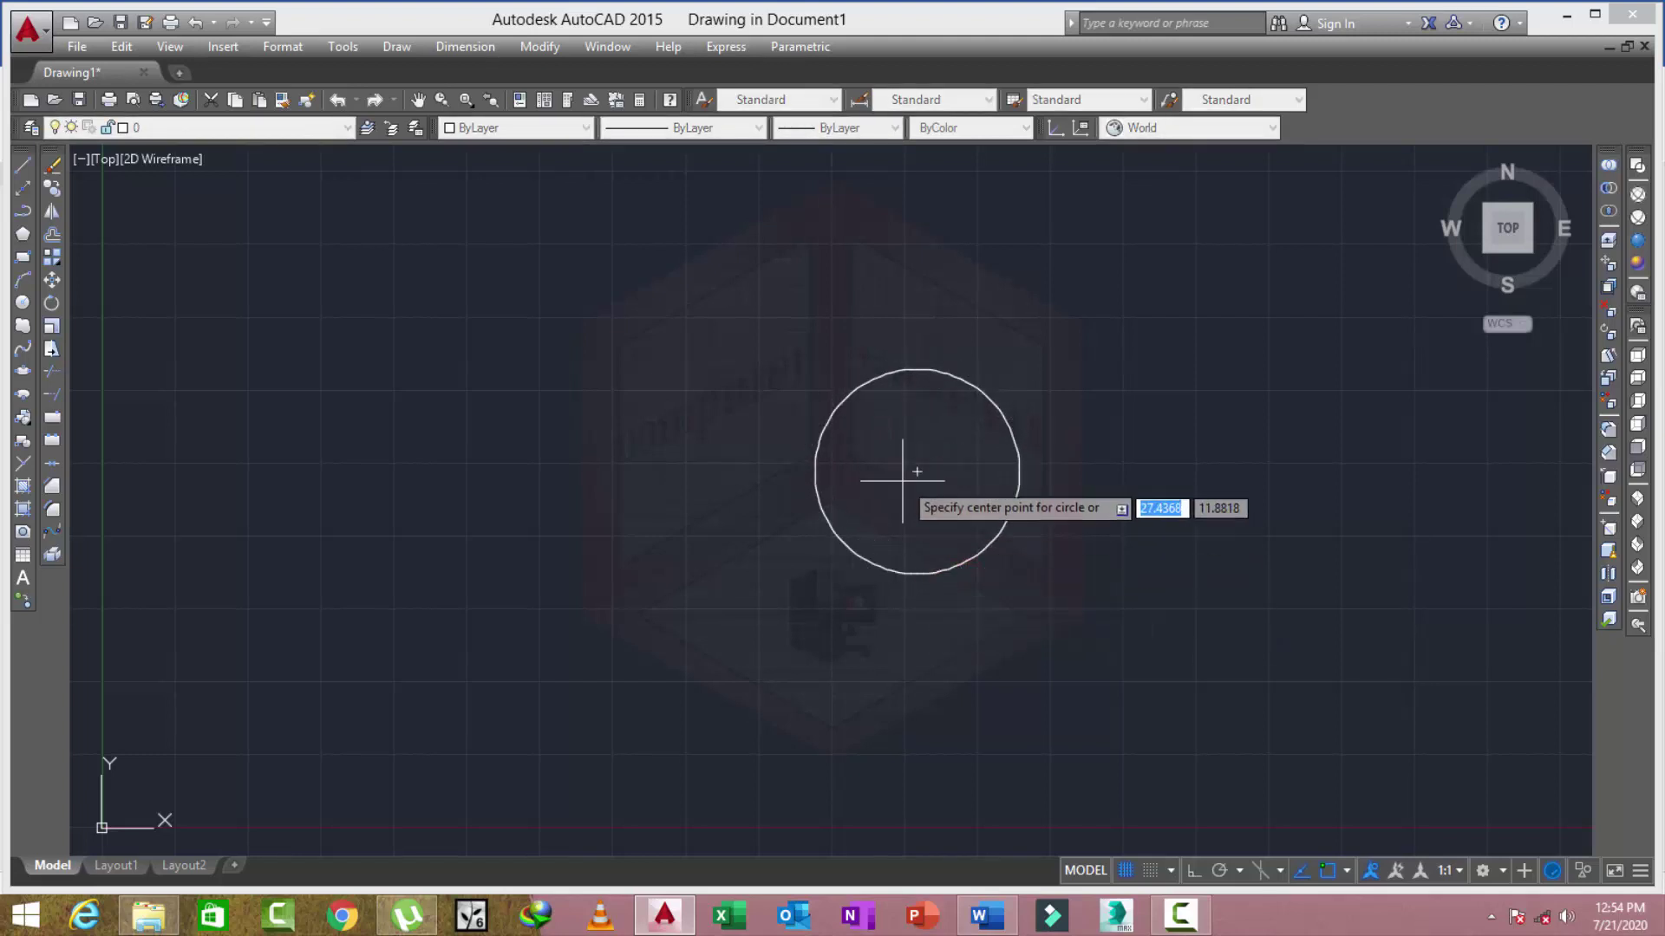
{"action": "left_click", "coordinate": [916, 472]}
{"action": "left_click", "coordinate": [997, 588]}
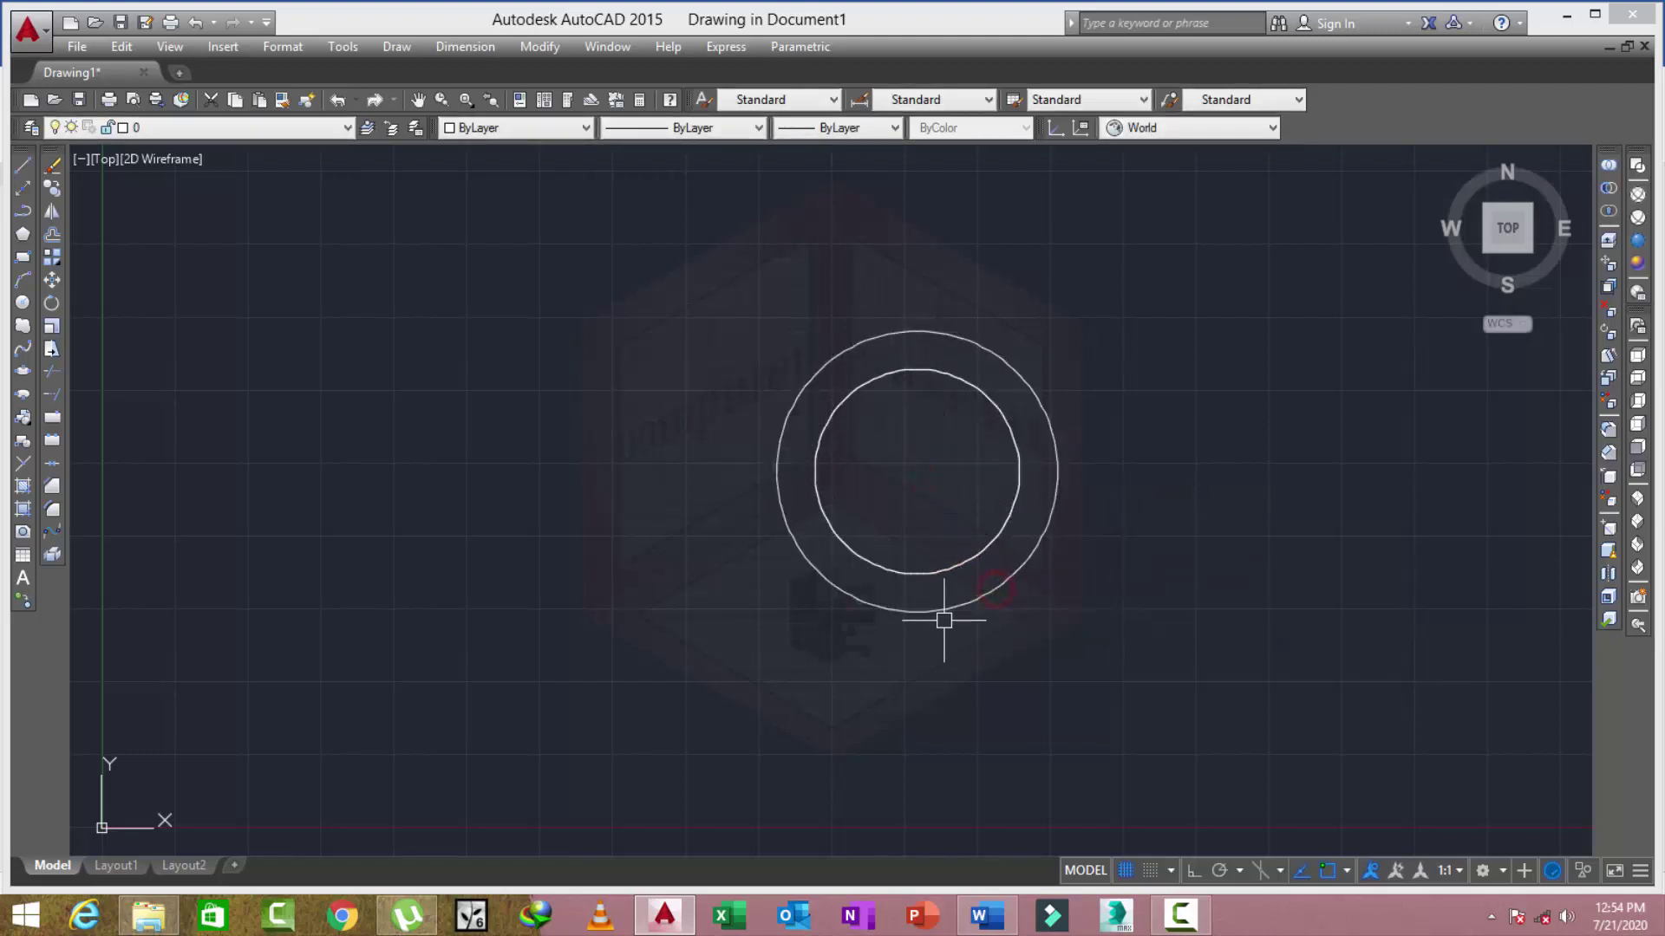
{"action": "key", "text": "Return"}
{"action": "left_click", "coordinate": [916, 473]}
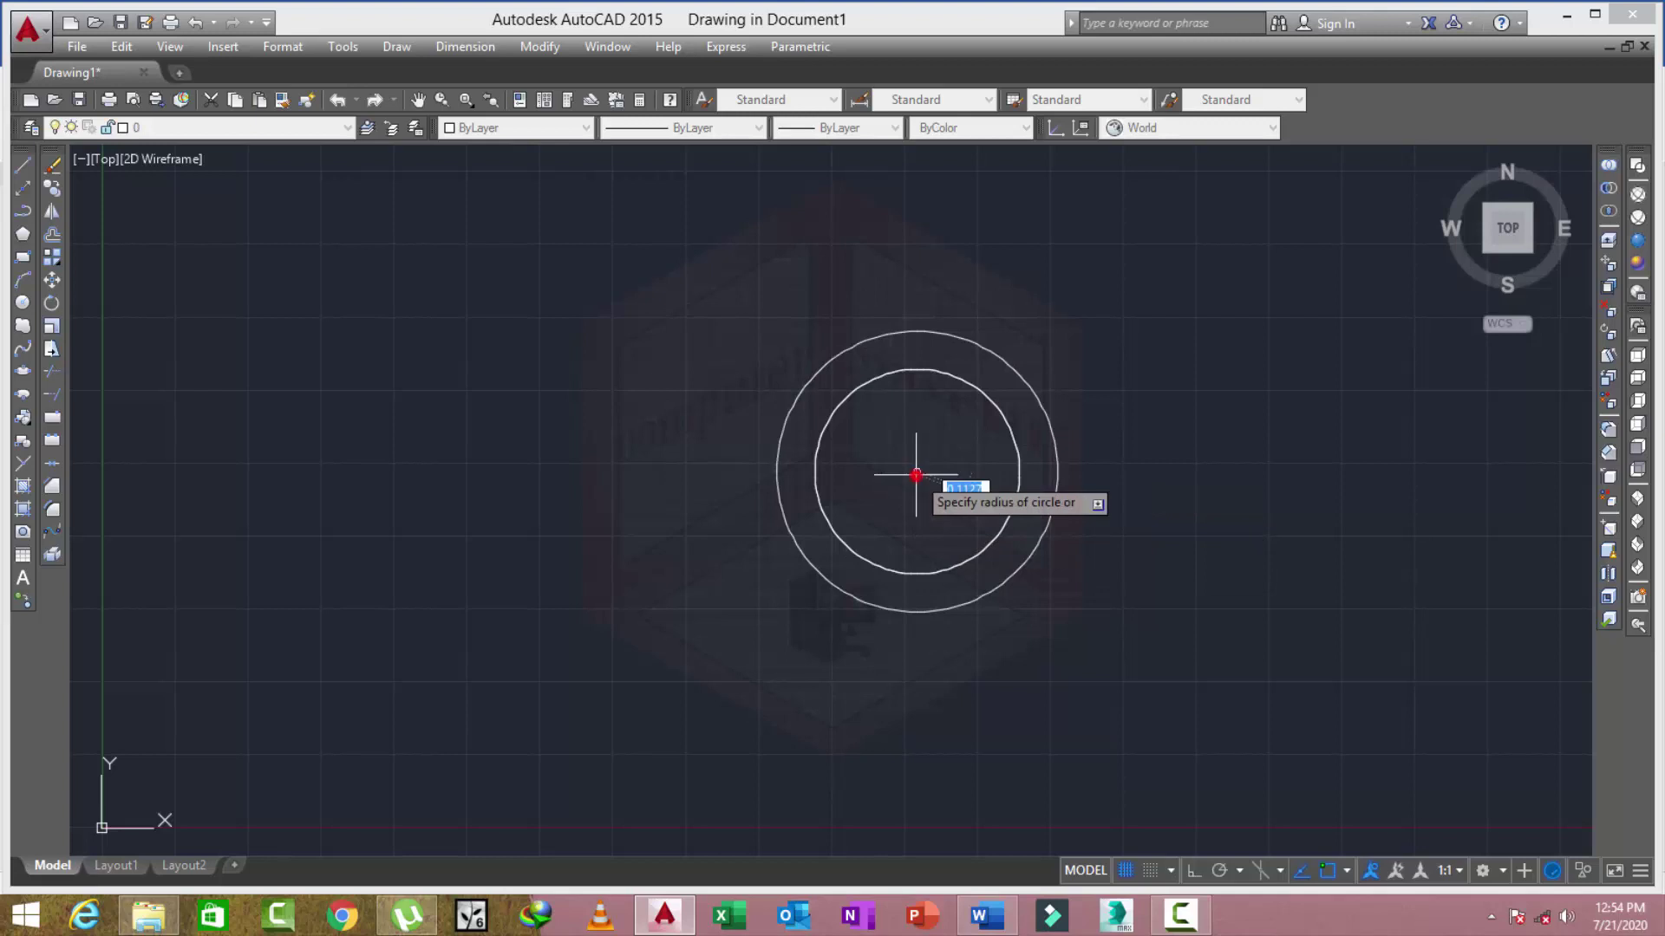
{"action": "left_click", "coordinate": [953, 514]}
{"action": "left_click", "coordinate": [1644, 46]}
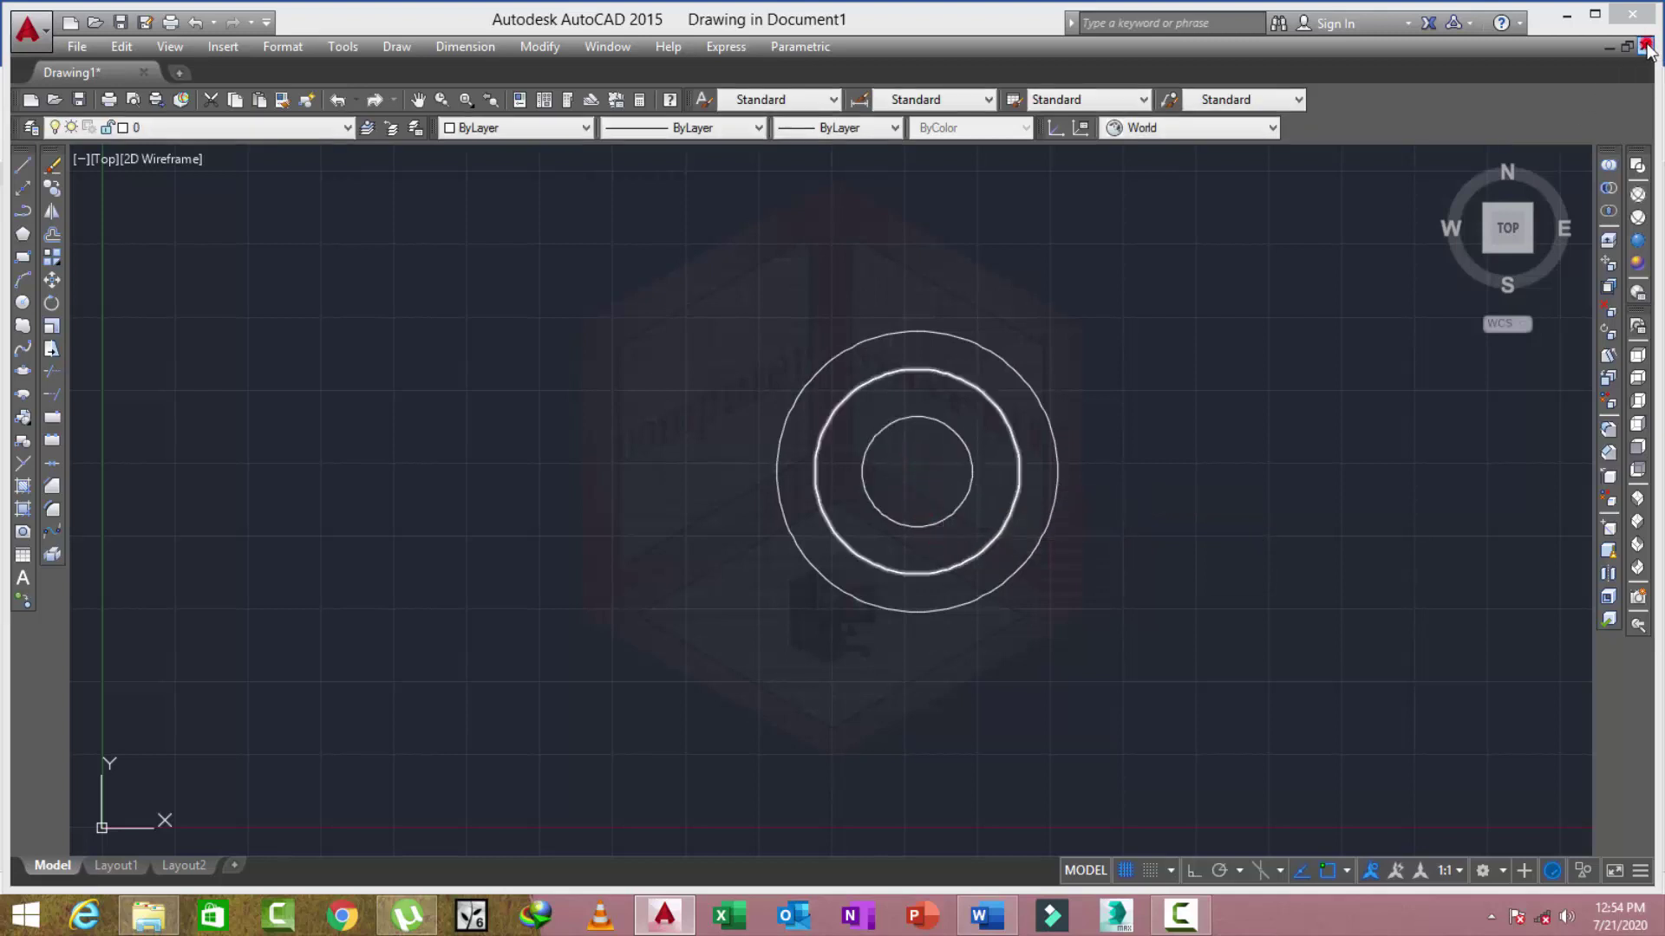
{"action": "left_click", "coordinate": [772, 499]}
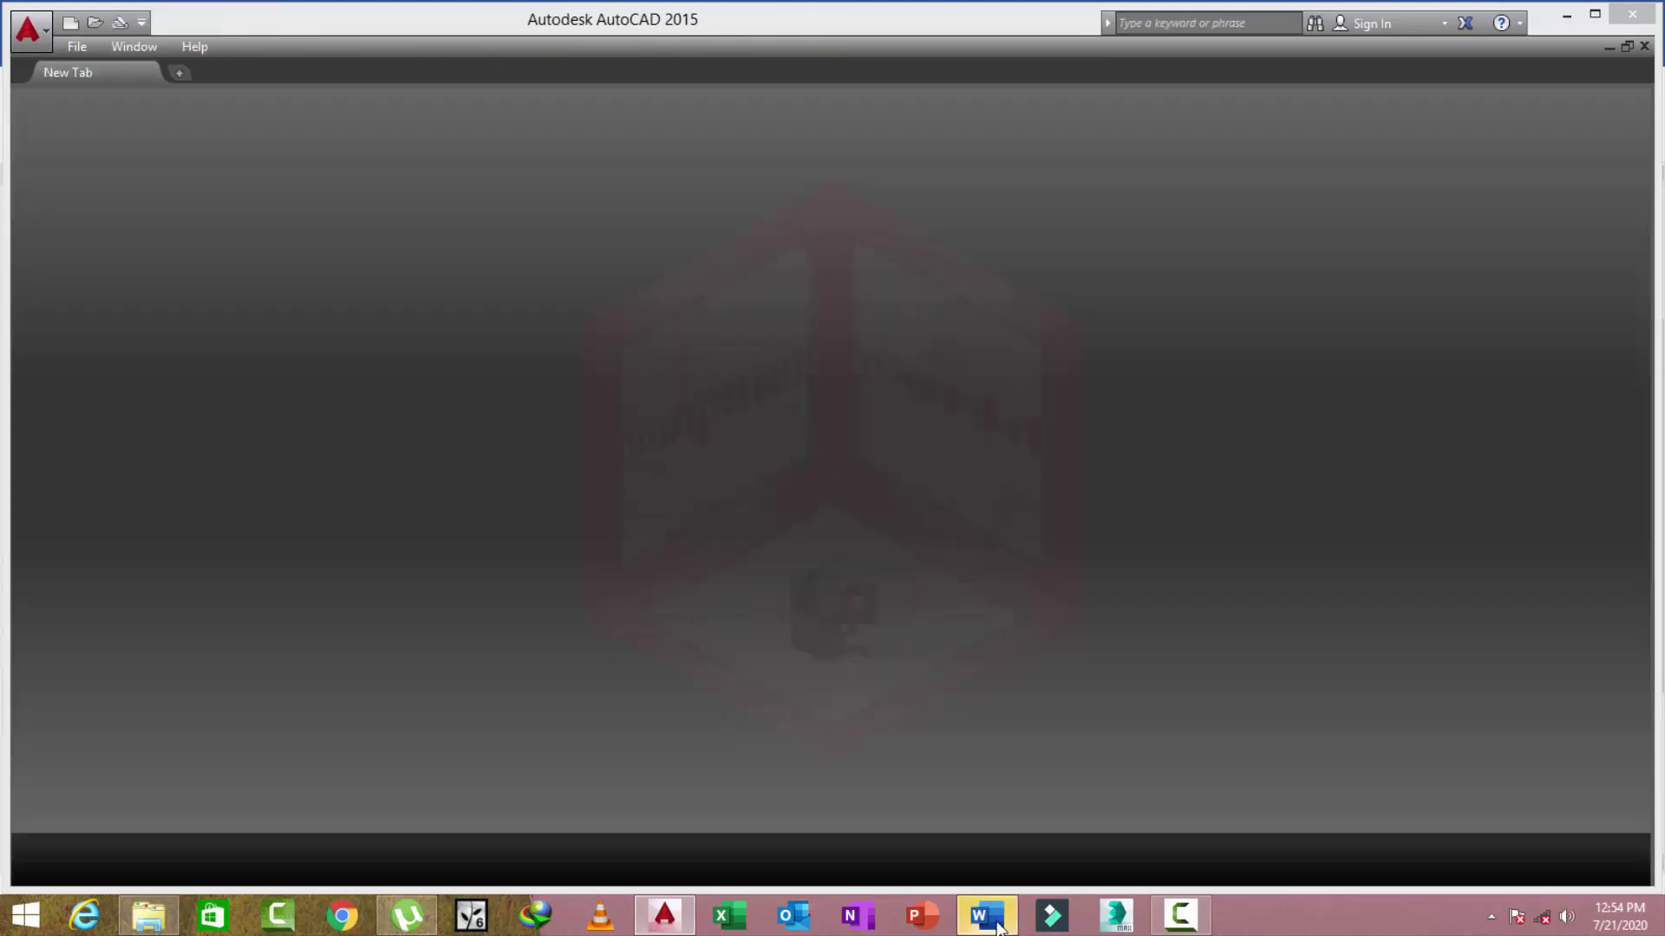
- Resize the embedded drawing frame so all three circles fit
{"action": "mouse_move", "coordinate": [981, 915]}
{"action": "left_click", "coordinate": [997, 921]}
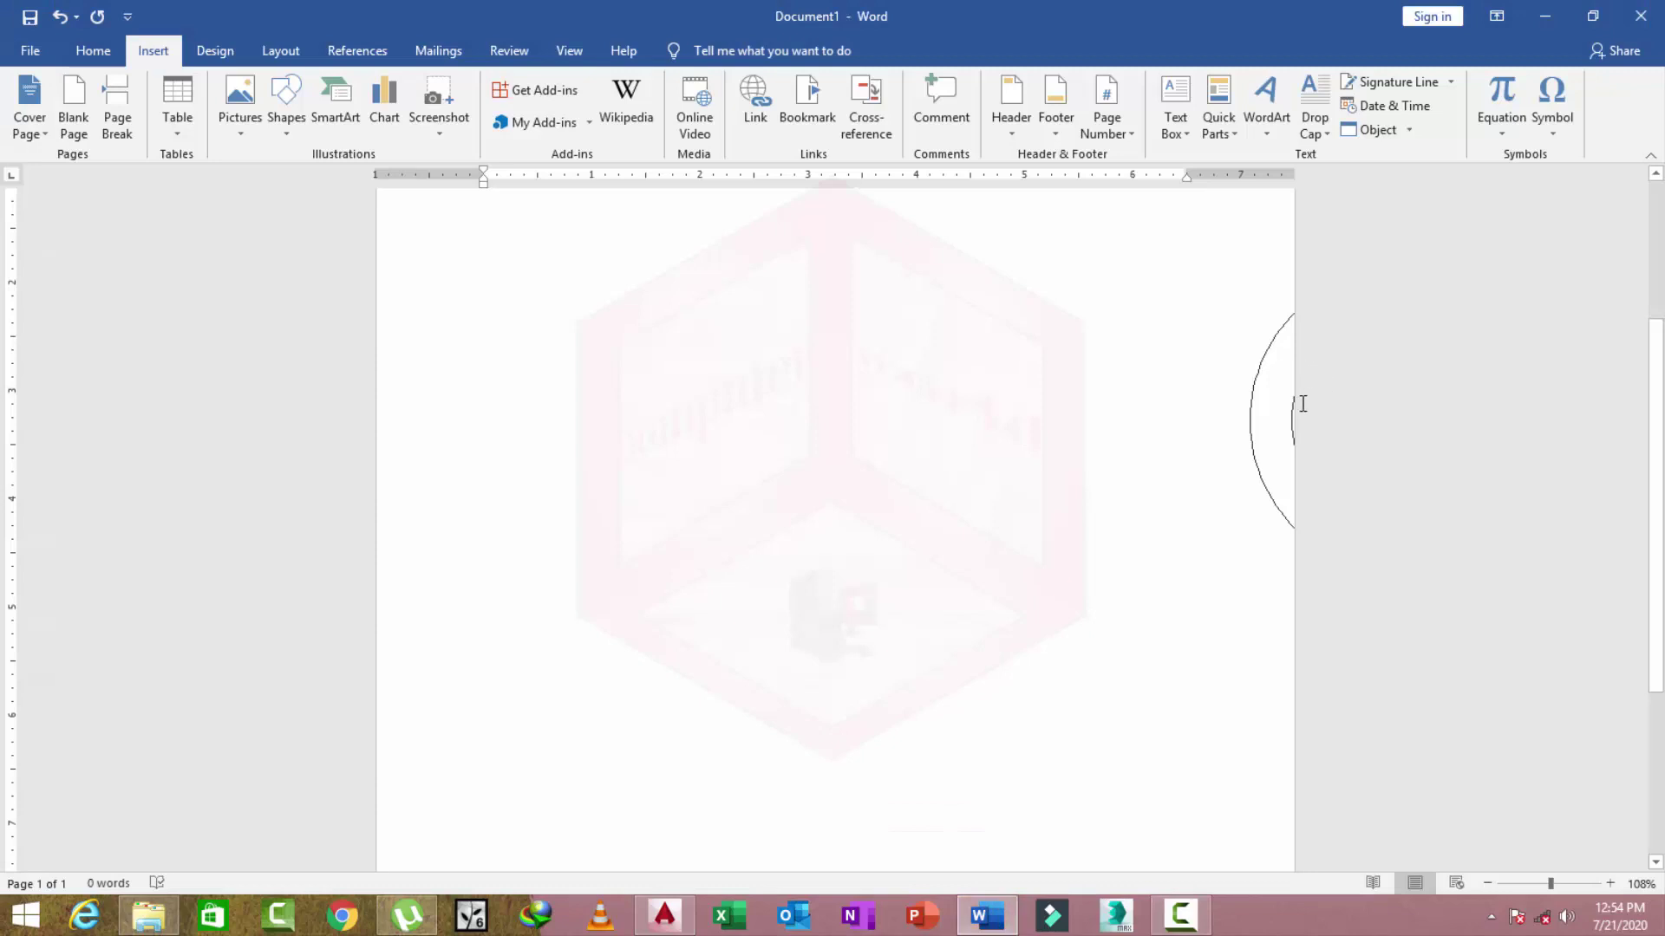
{"action": "left_click", "coordinate": [1268, 413]}
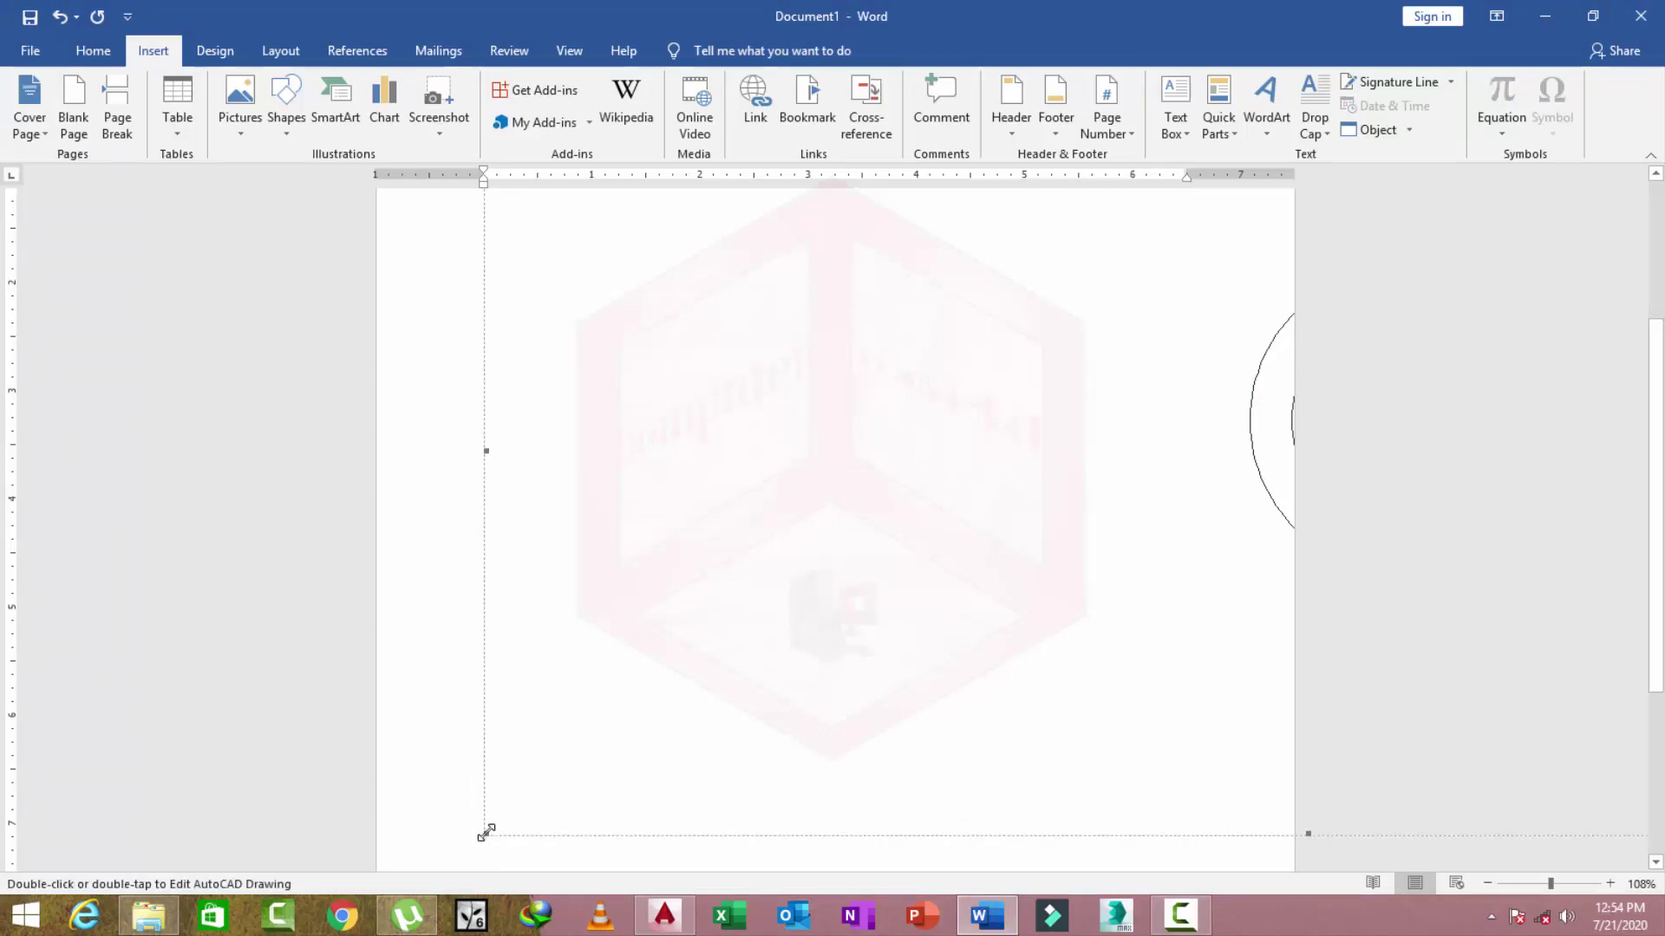
{"action": "left_click_drag", "start_coordinate": [485, 832], "coordinate": [1054, 631]}
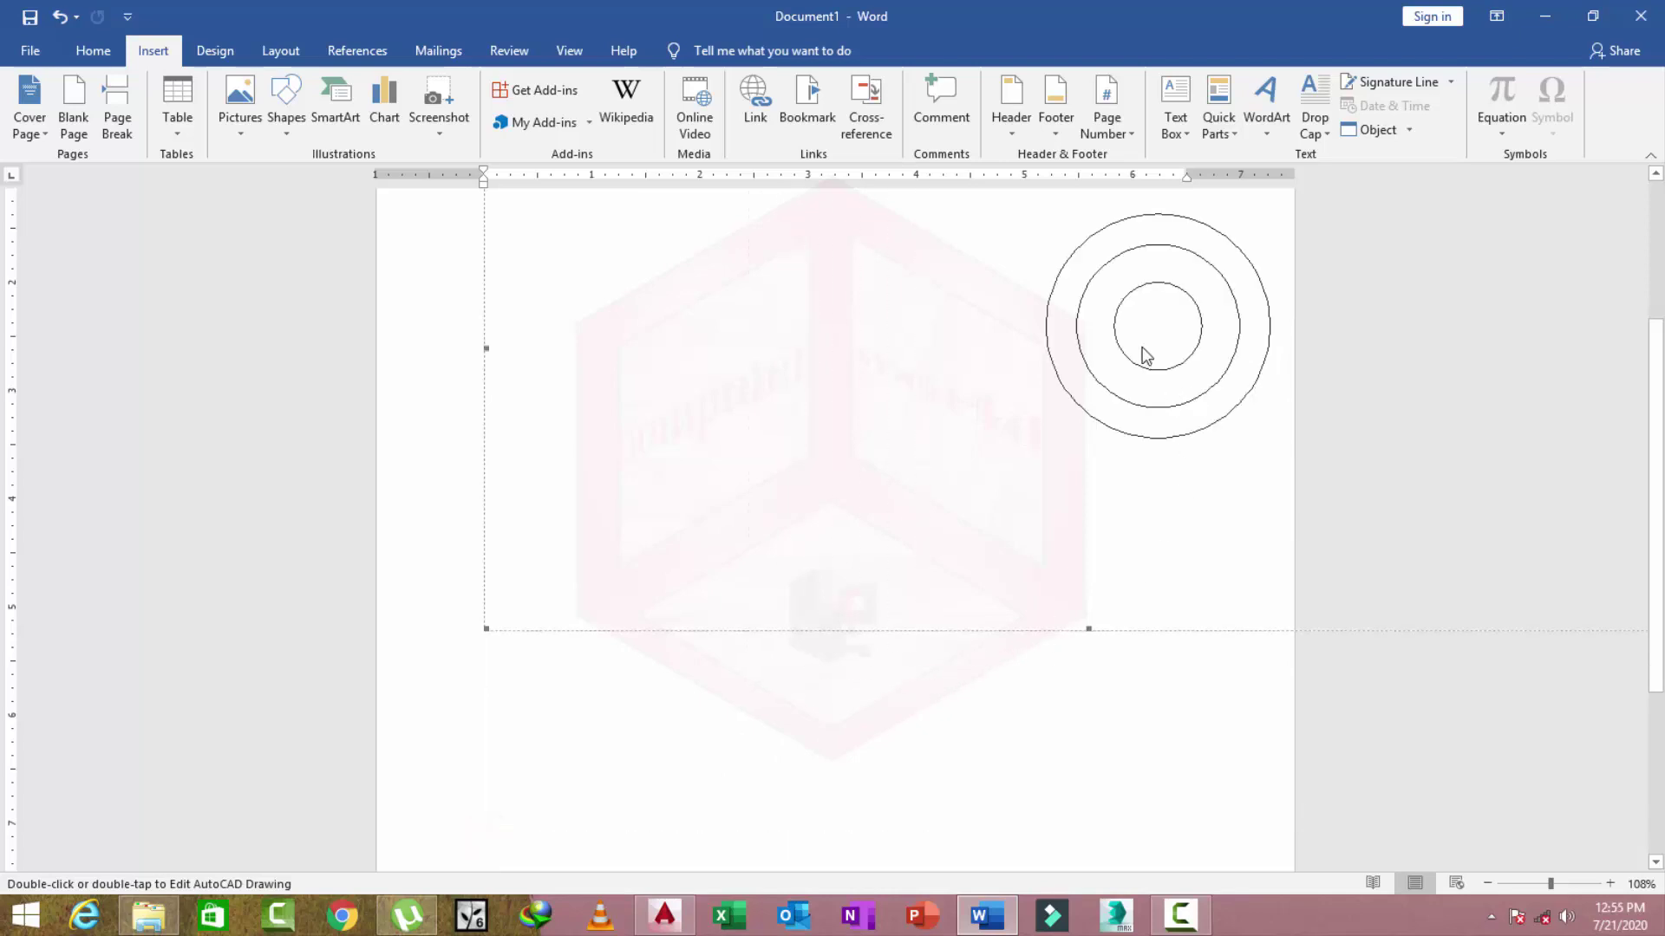
{"action": "left_click_drag", "start_coordinate": [487, 628], "coordinate": [1010, 526]}
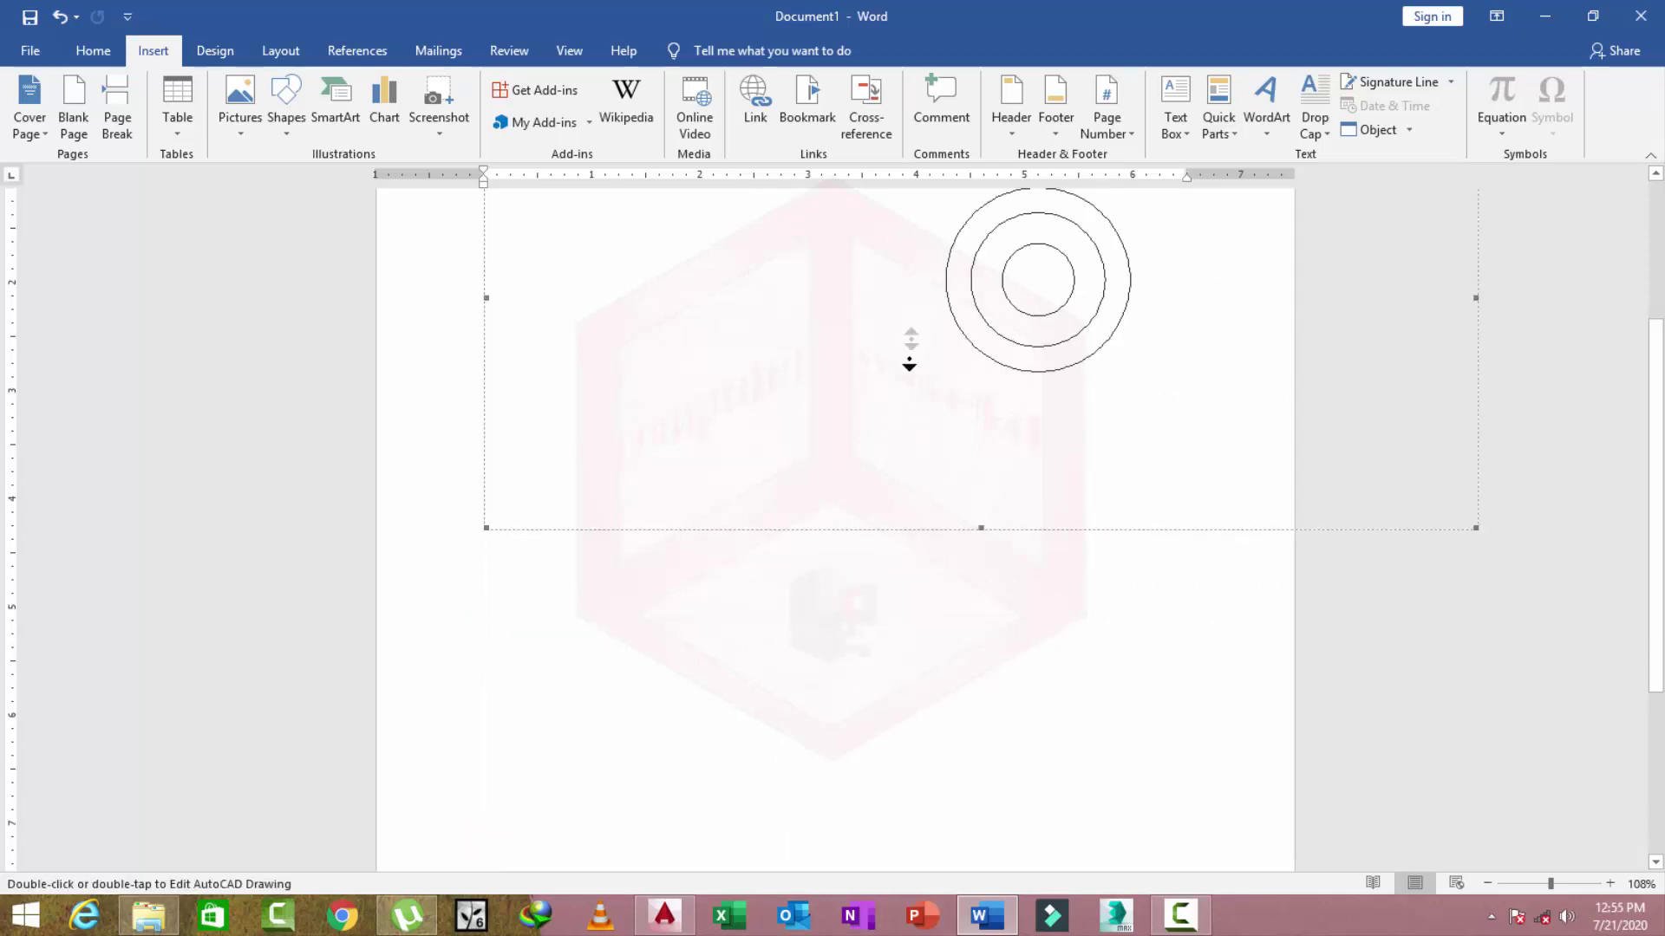
{"action": "left_click", "coordinate": [1051, 420]}
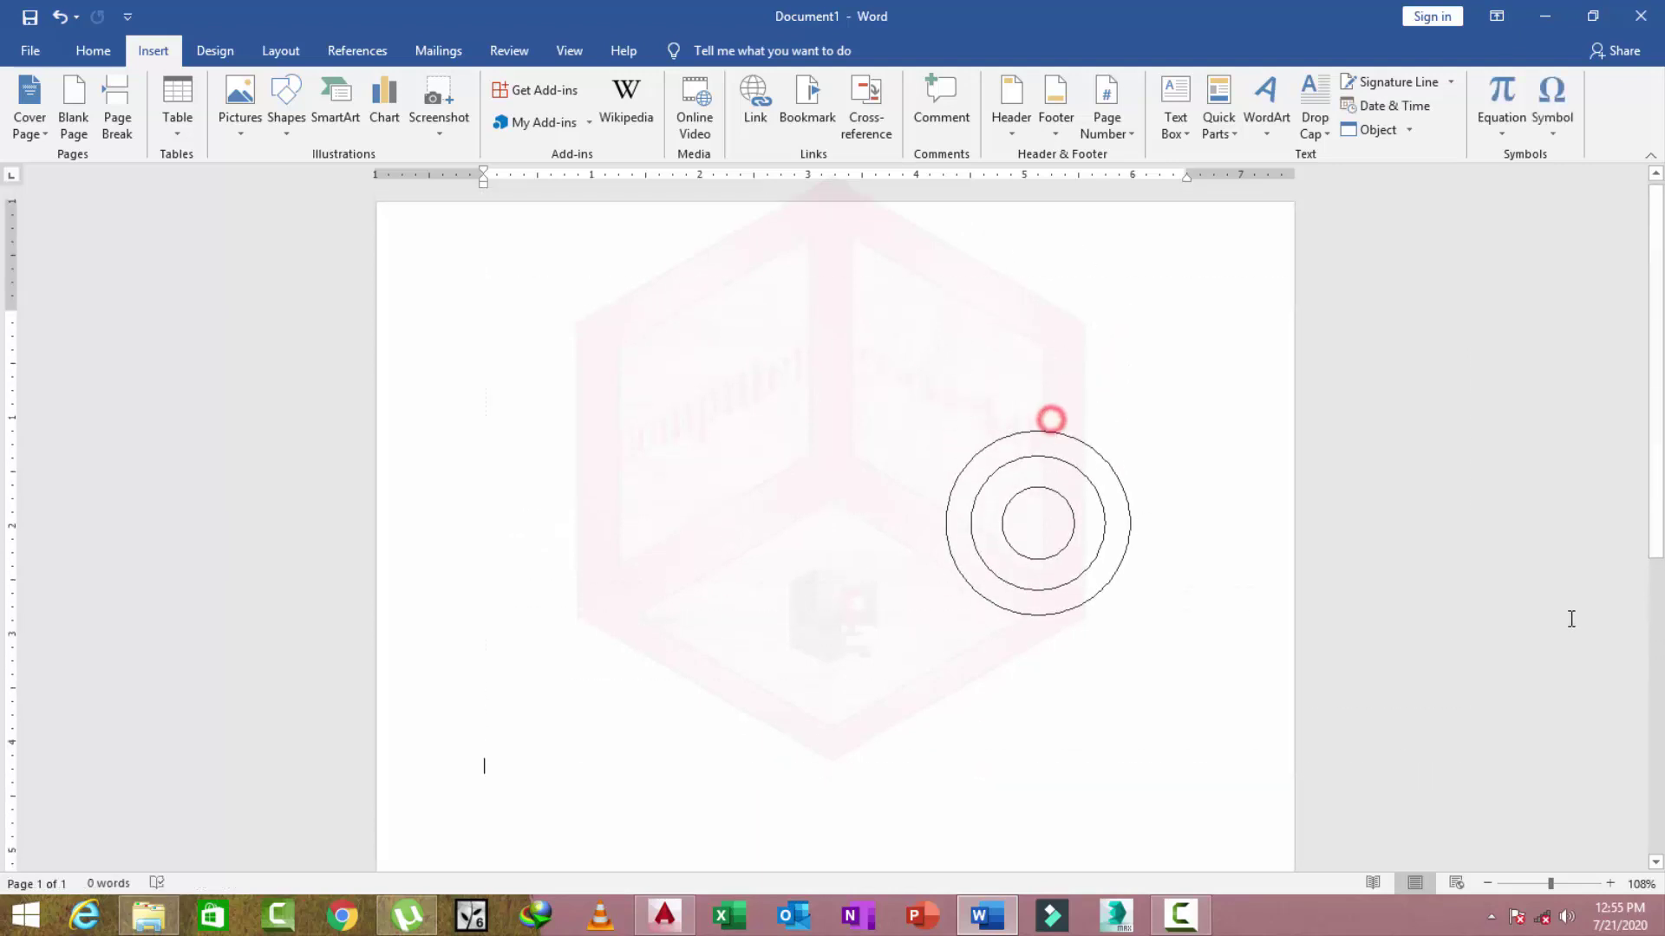
- Narrow the drawing from its right edge, squeezing the circles into tall ellipses
{"action": "left_click", "coordinate": [1062, 557]}
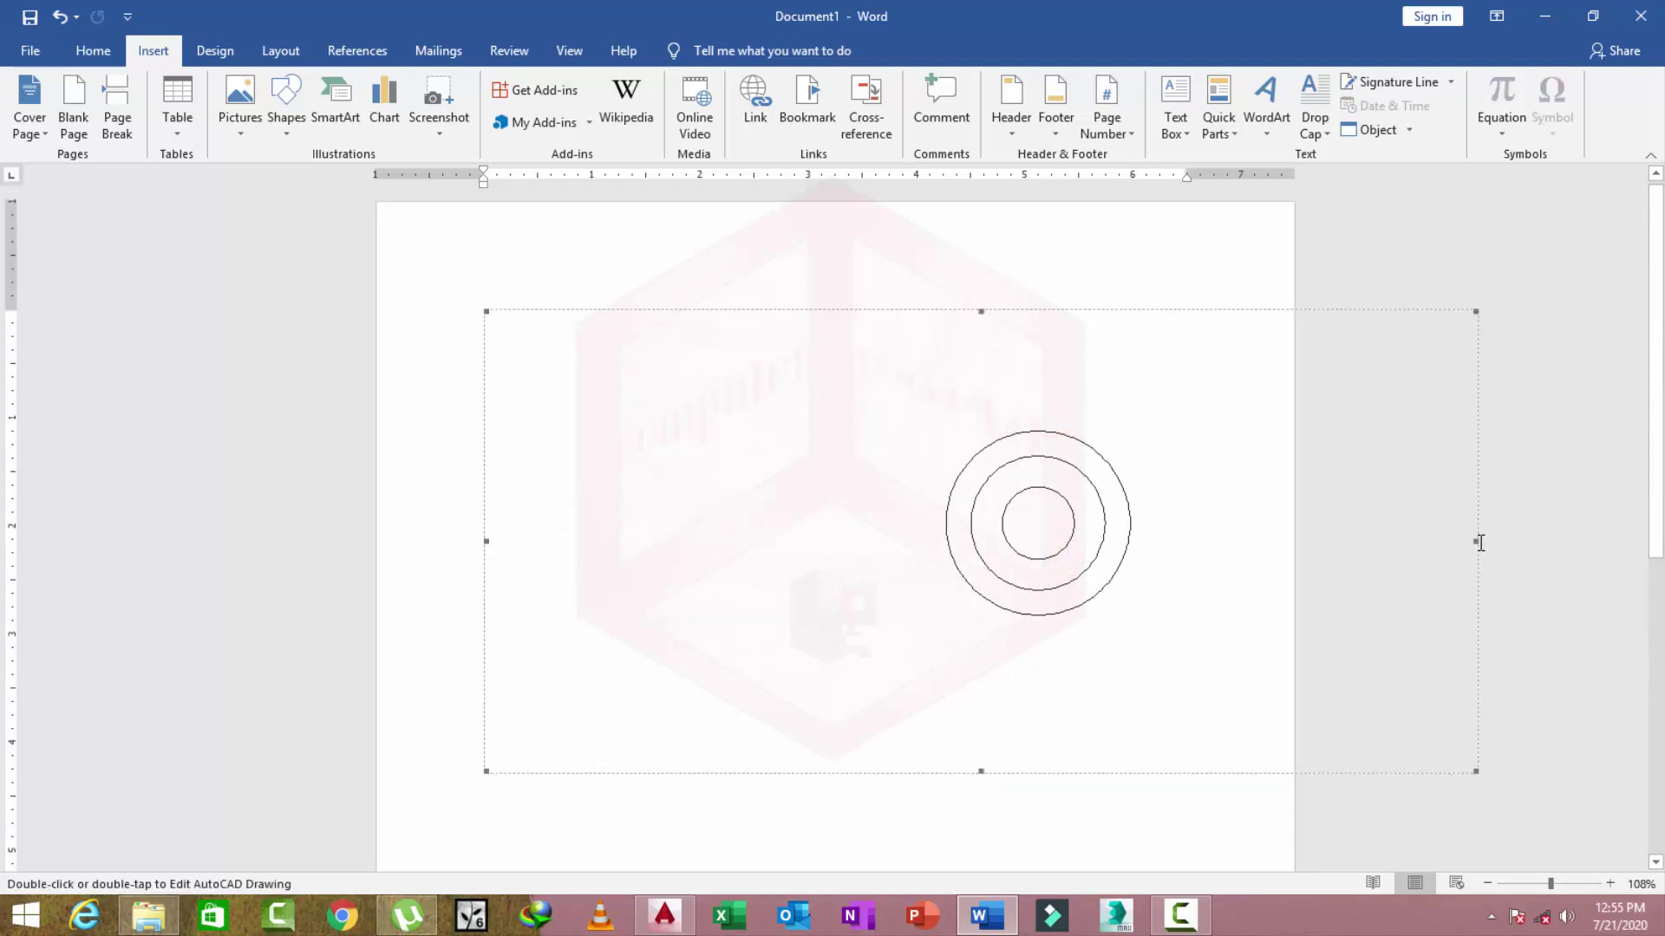
{"action": "left_click_drag", "start_coordinate": [1475, 541], "coordinate": [1130, 542]}
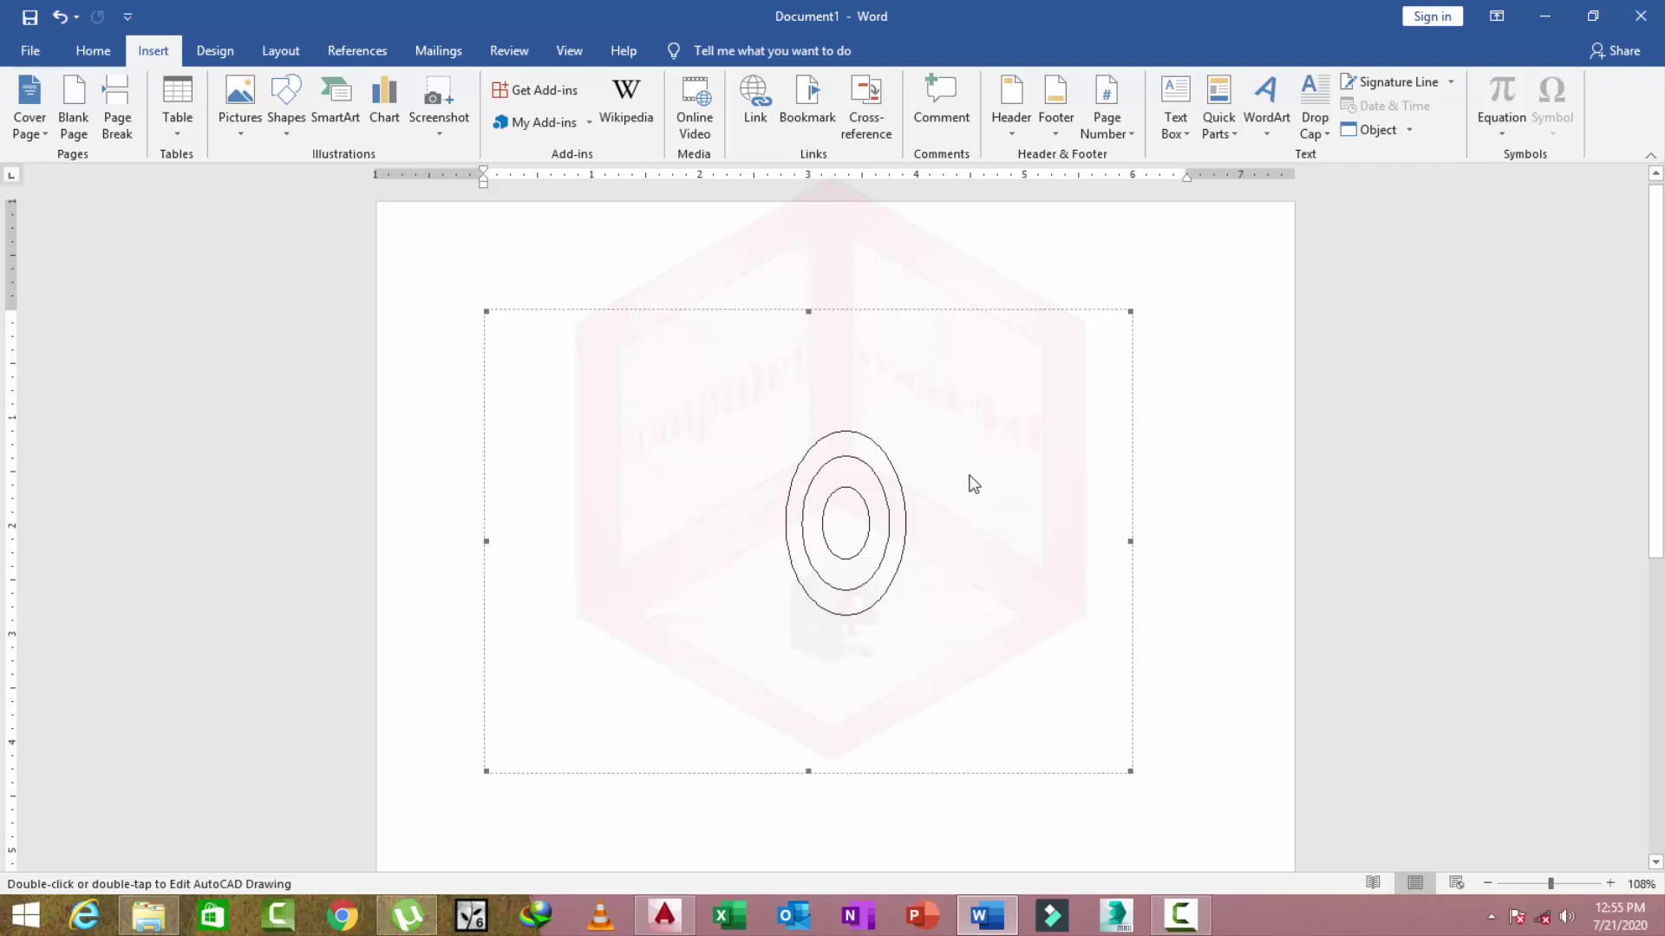
{"action": "left_click", "coordinate": [885, 527]}
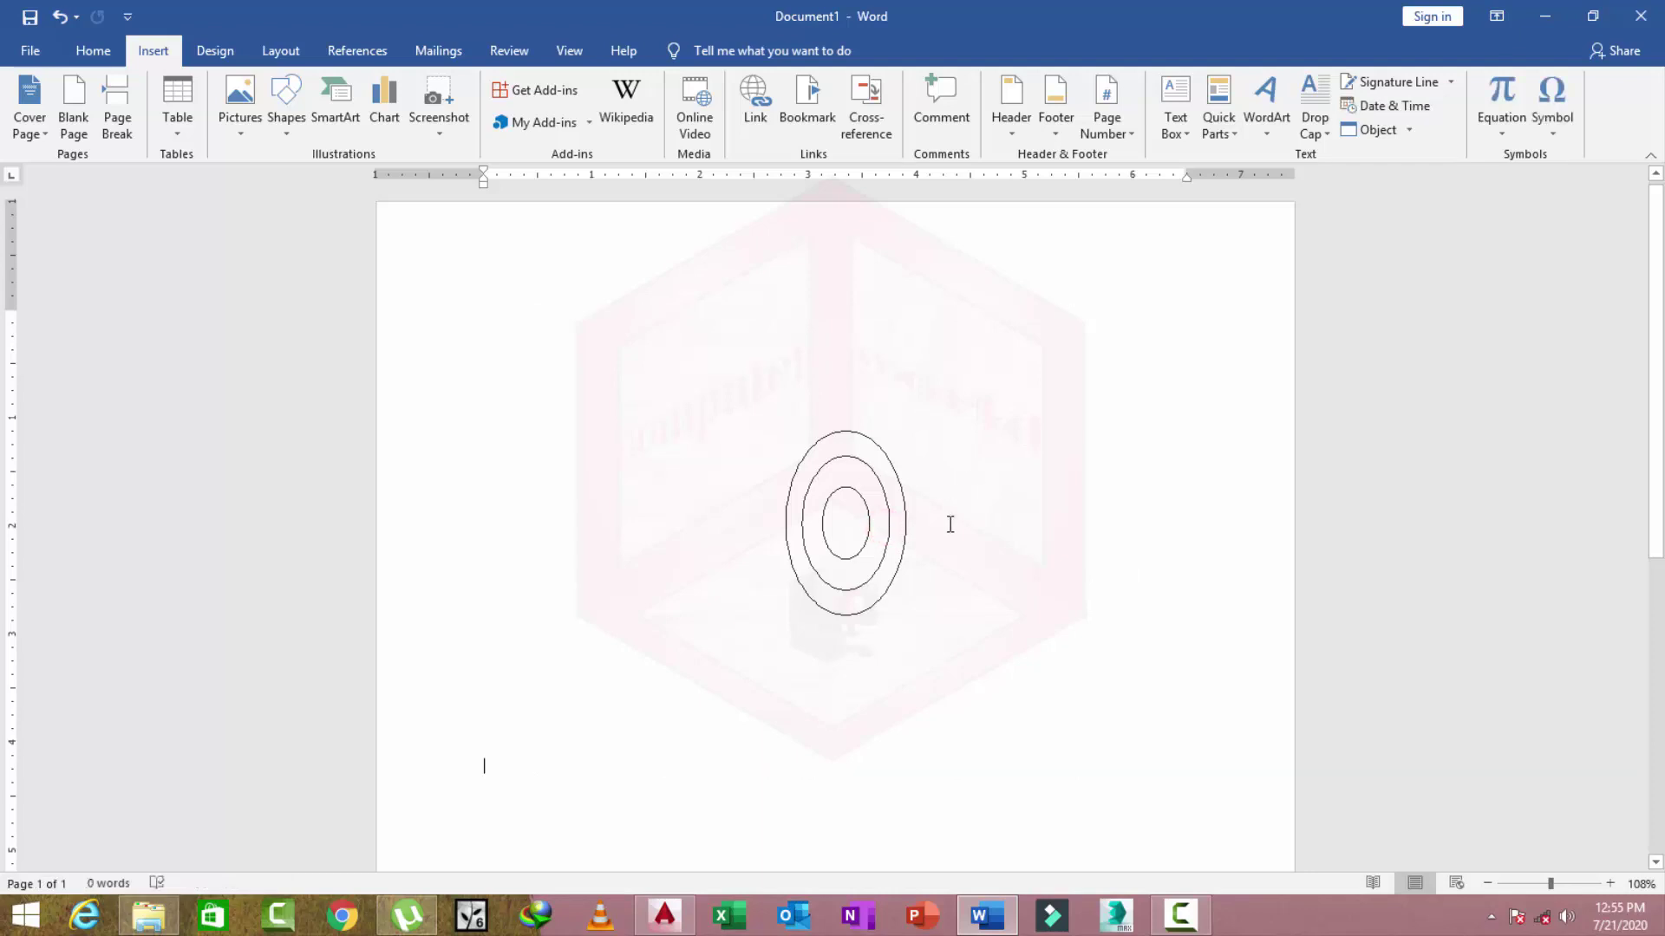